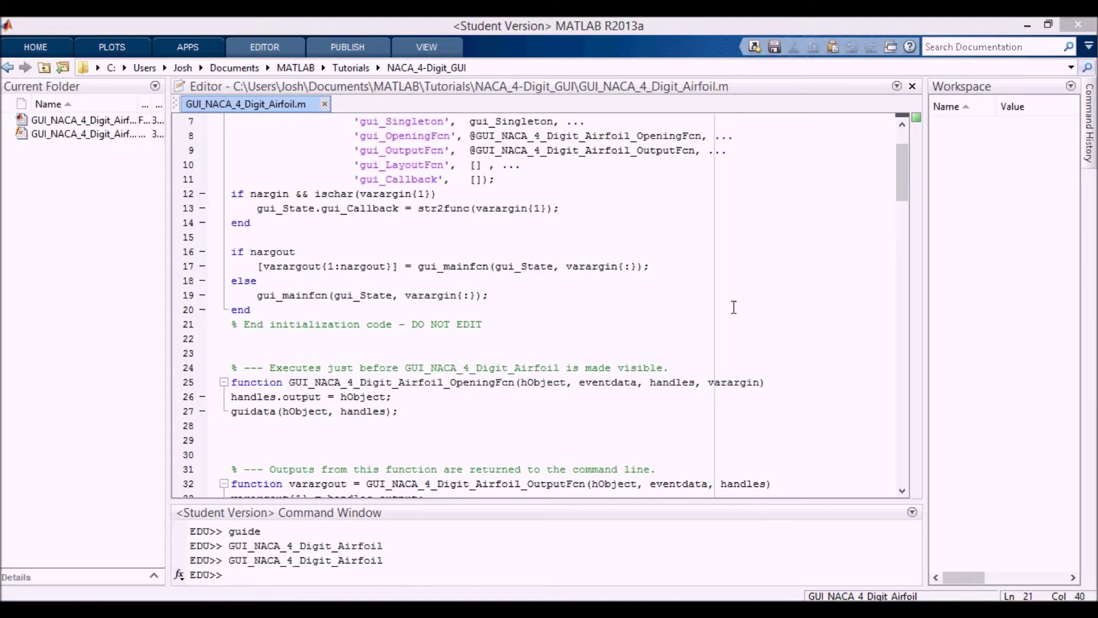
Step: Run the airfoil GUI with F5, test its Exit button, then close the running GUI
click(570, 295)
key(F5)
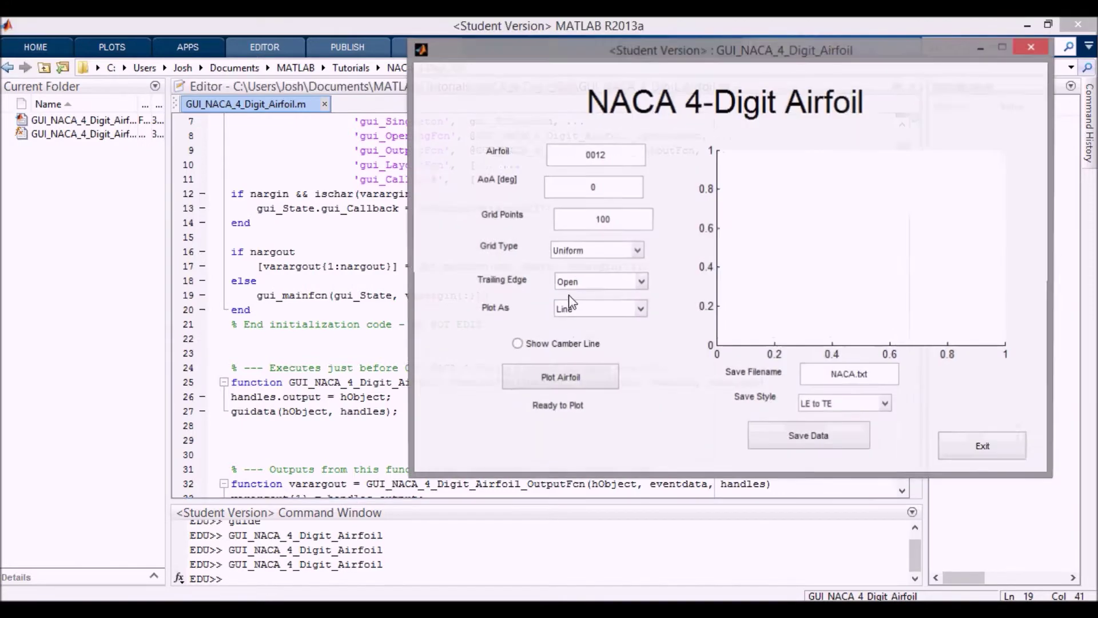
drag(695, 52, 473, 87)
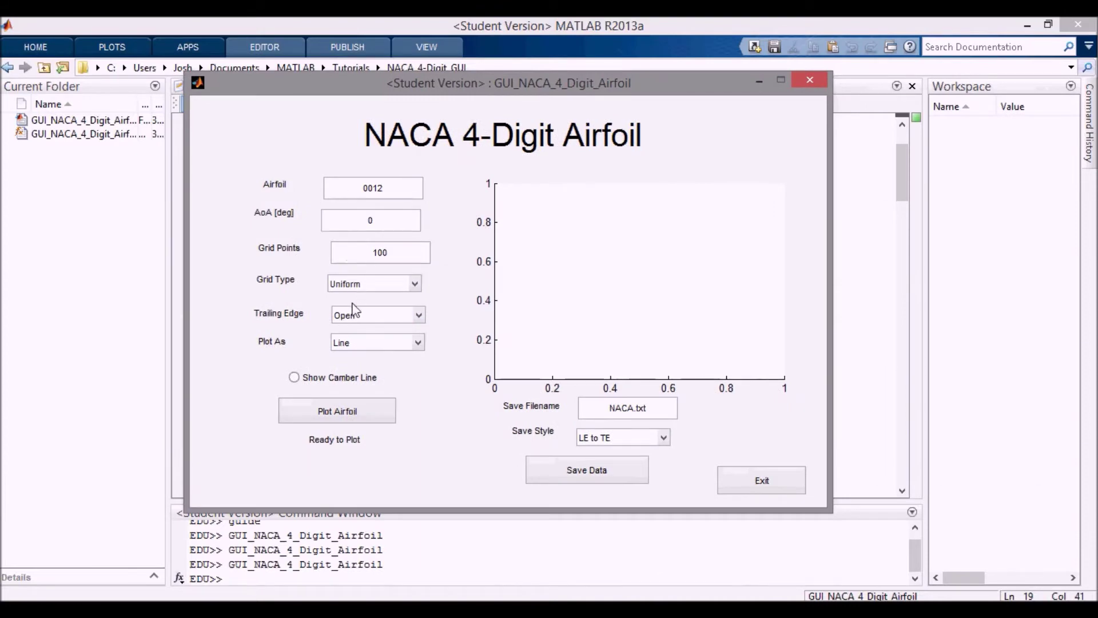
click(738, 492)
click(816, 78)
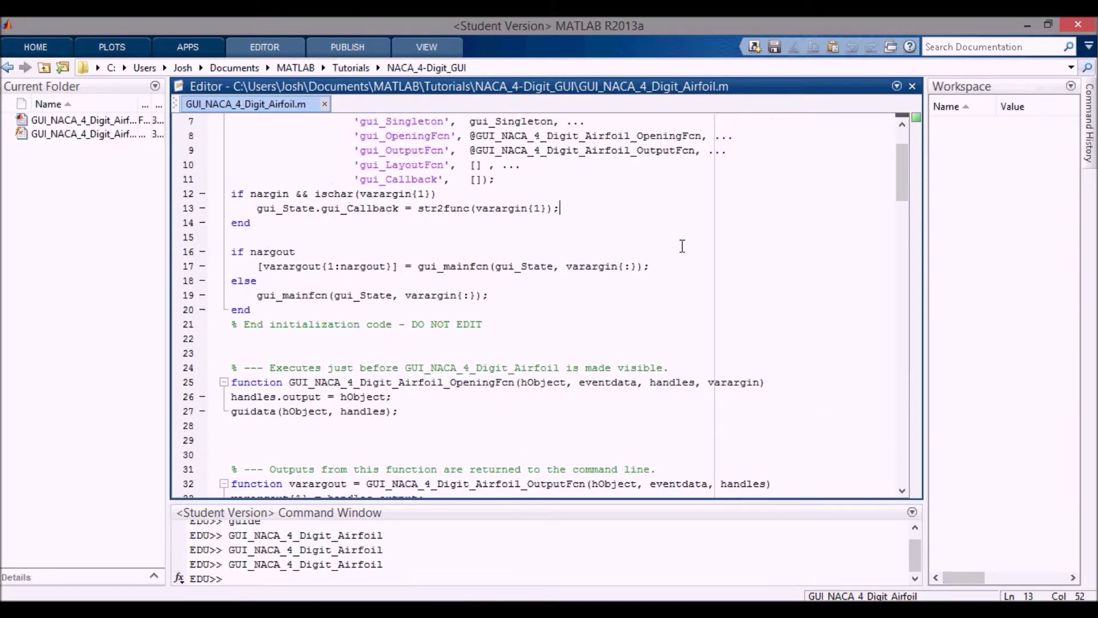
Step: Widen the Current Folder listing to show full names and bring up GUI_NACA_4_Digit_Airfoil.fig's actions
scroll(570, 263, up, 2)
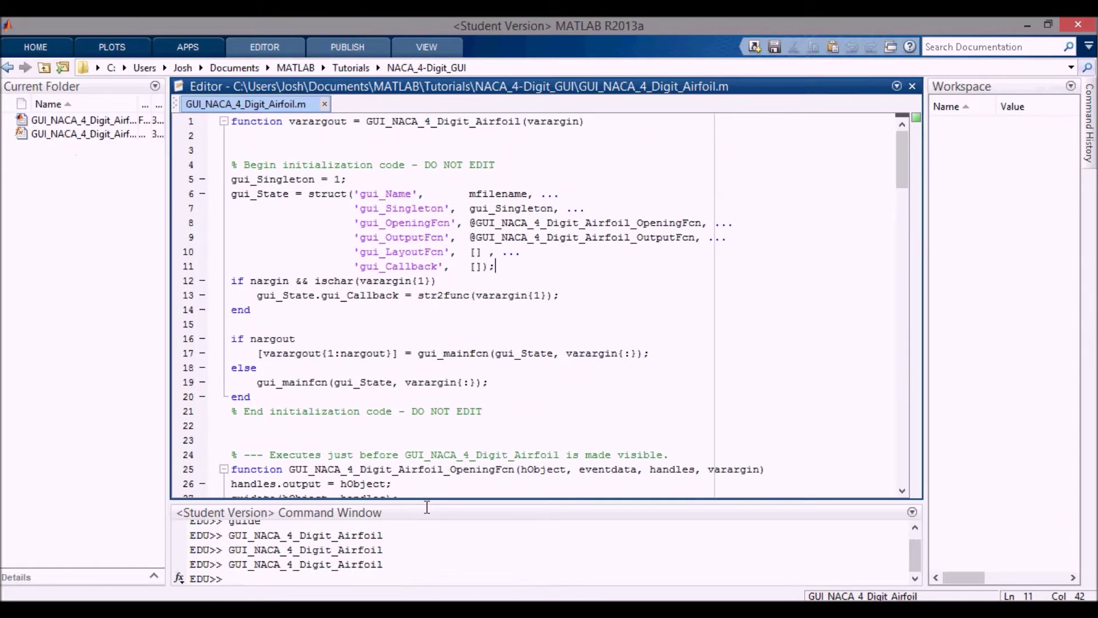
click(263, 609)
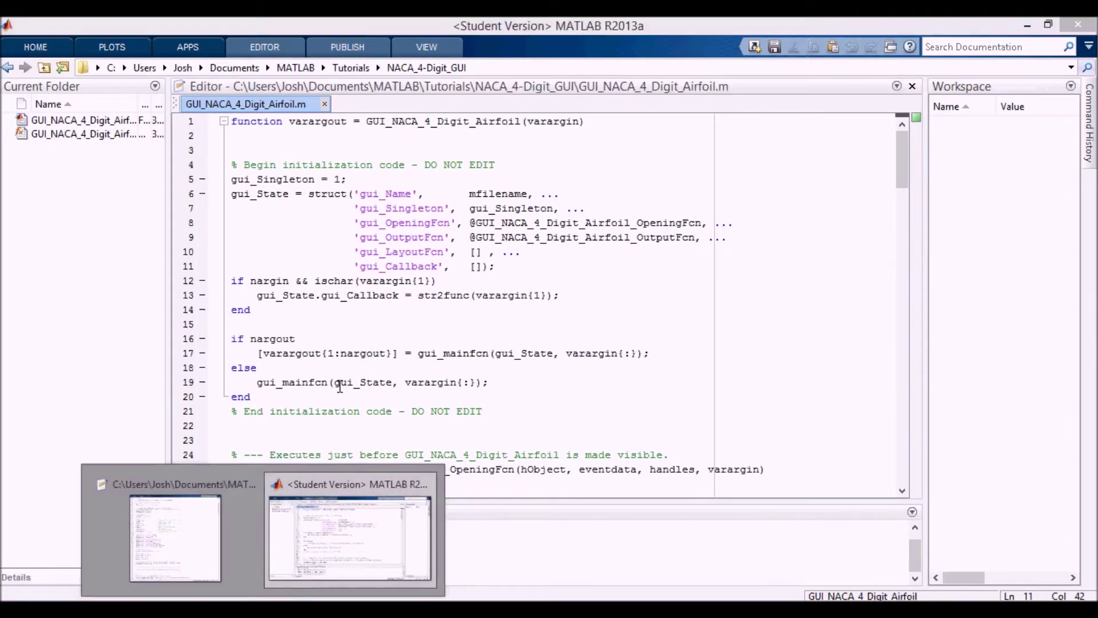
click(89, 120)
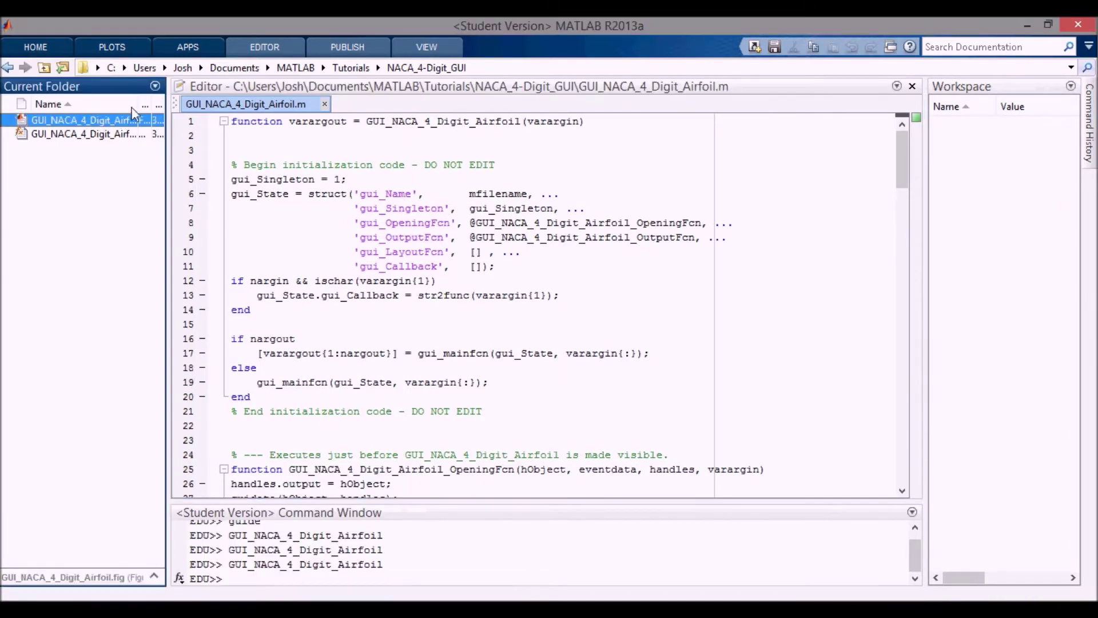
drag(137, 103, 157, 103)
drag(169, 154, 229, 153)
right_click(147, 122)
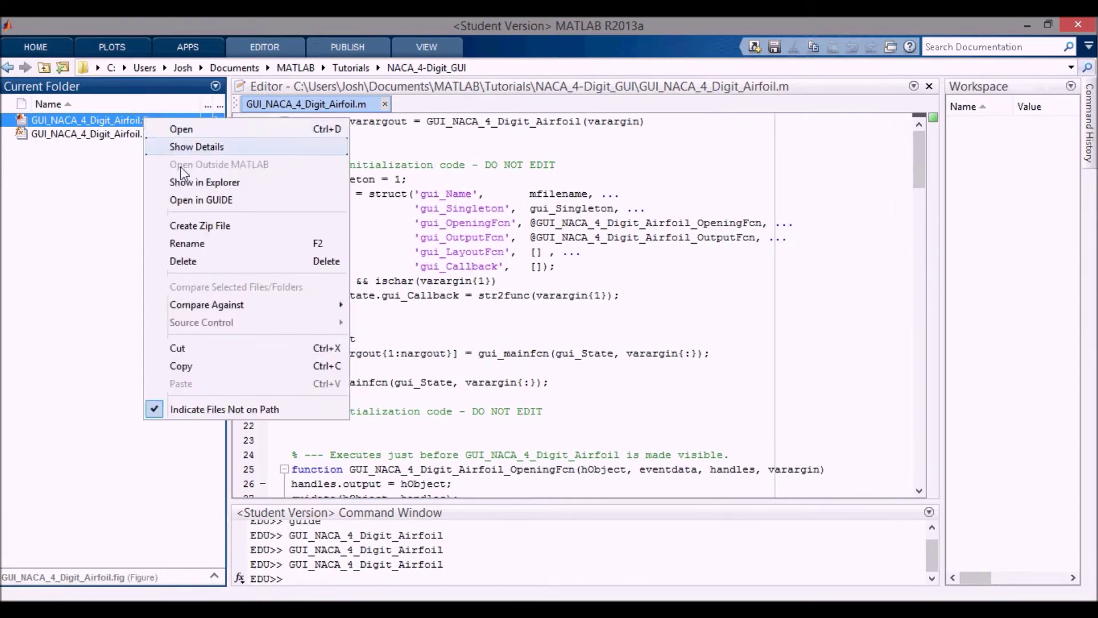
Step: Open the airfoil layout in GUIDE and shift the Grid Type pop-up slightly right
click(172, 198)
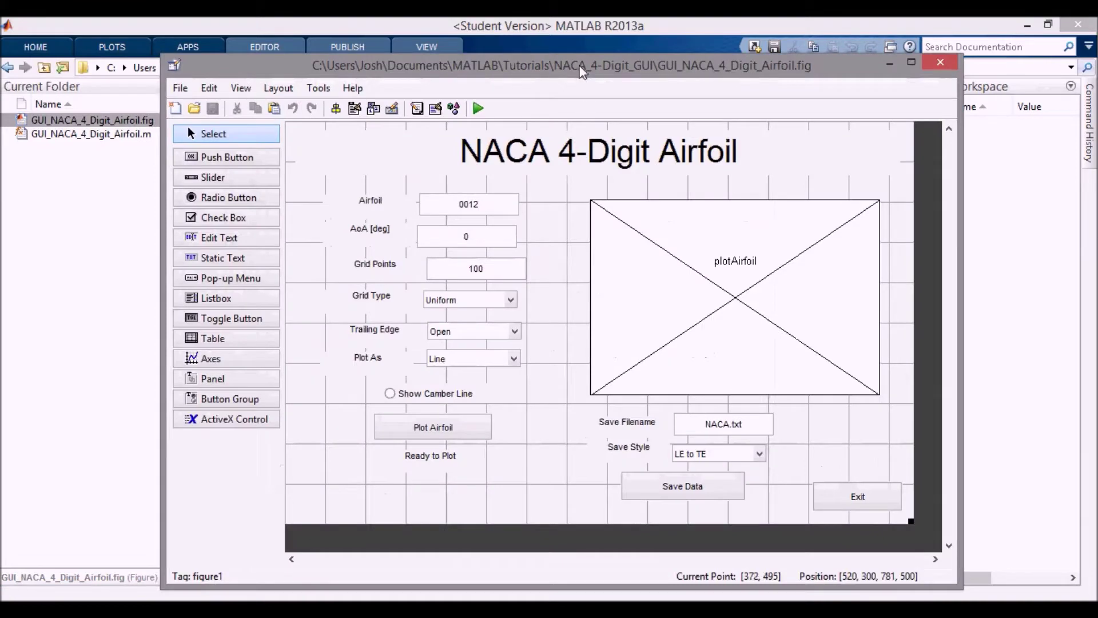
drag(580, 65, 555, 55)
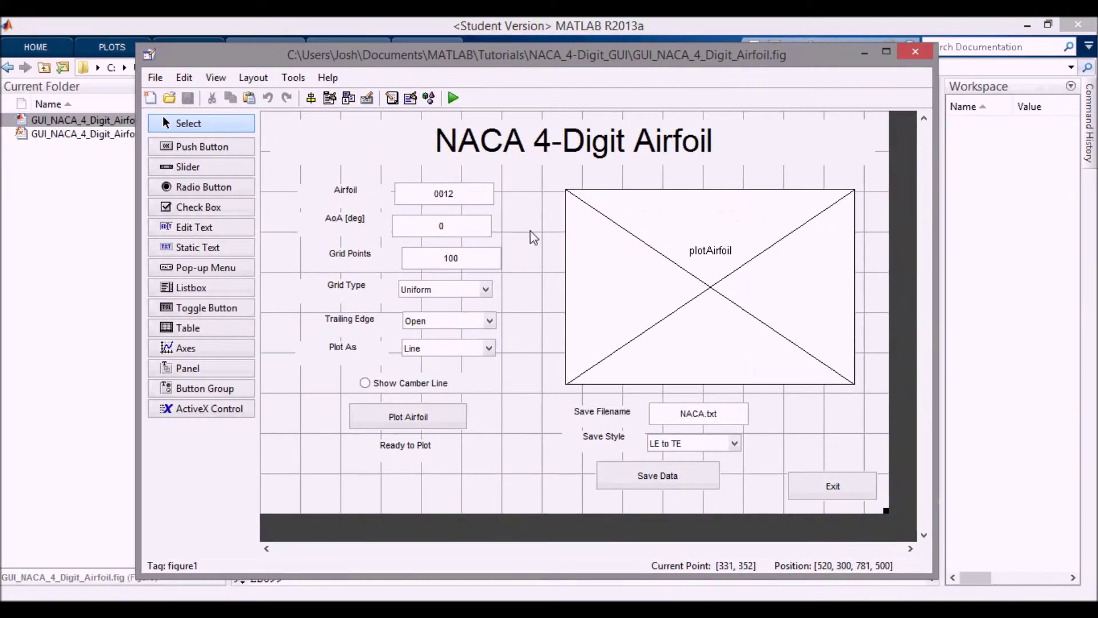
click(463, 195)
click(468, 223)
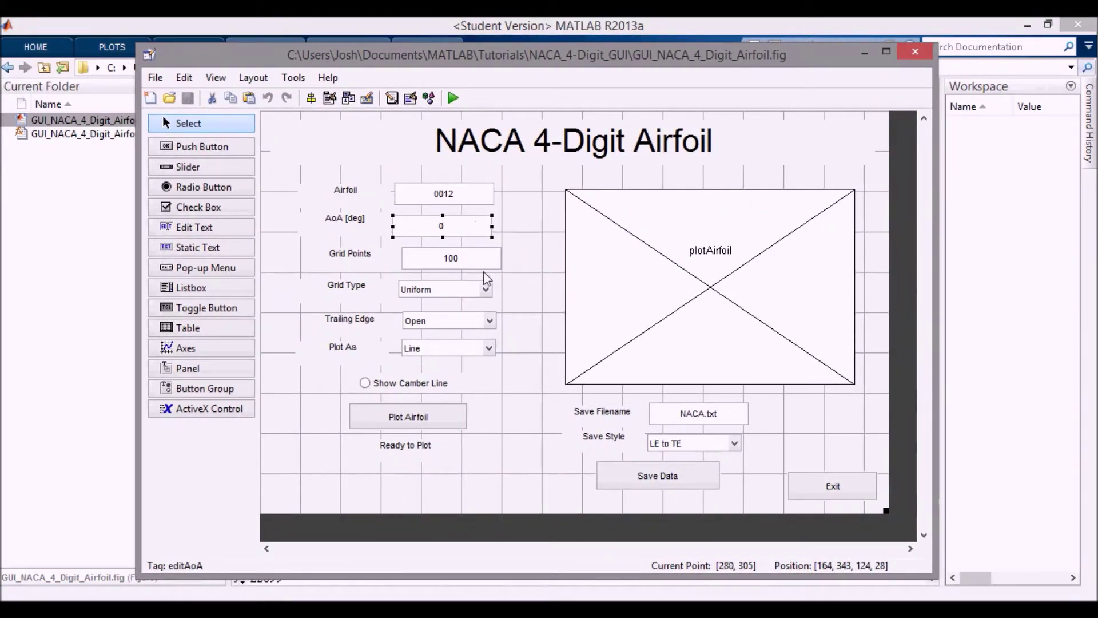
drag(452, 290, 459, 290)
click(485, 309)
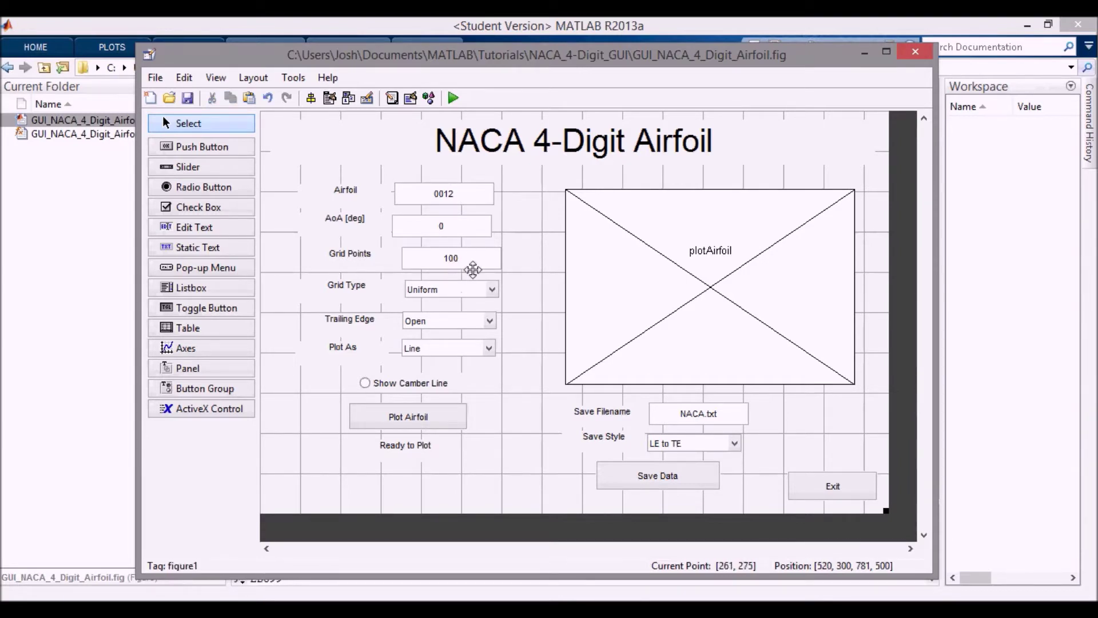
double_click(417, 194)
Step: Widen the Airfoil box and set the AoA box's Position width to 23
scroll(635, 359, down, 3)
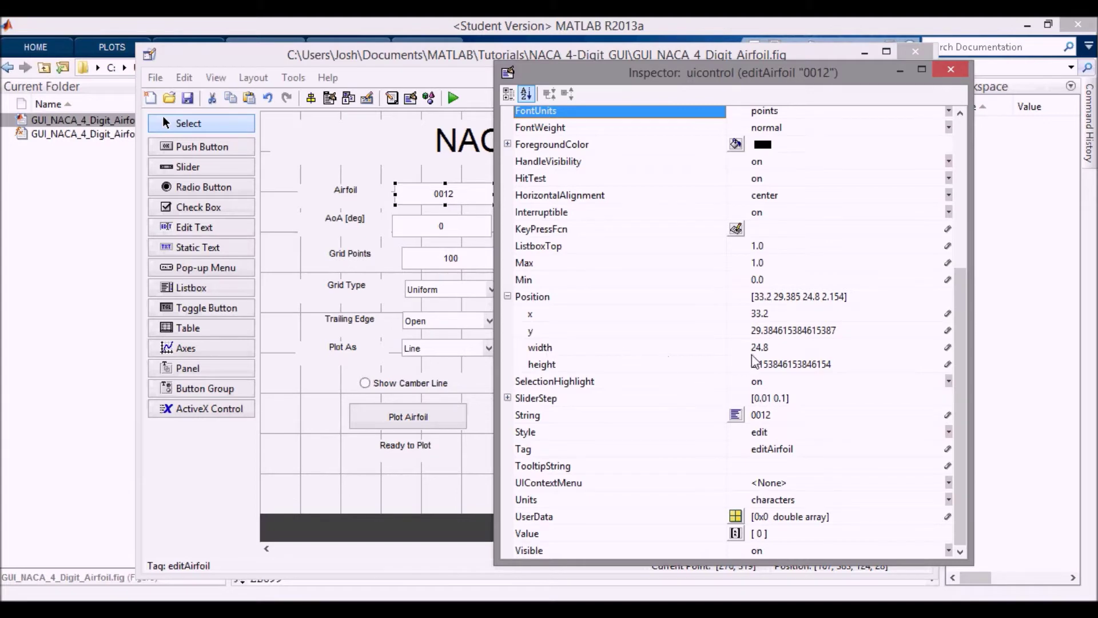
click(766, 347)
click(728, 360)
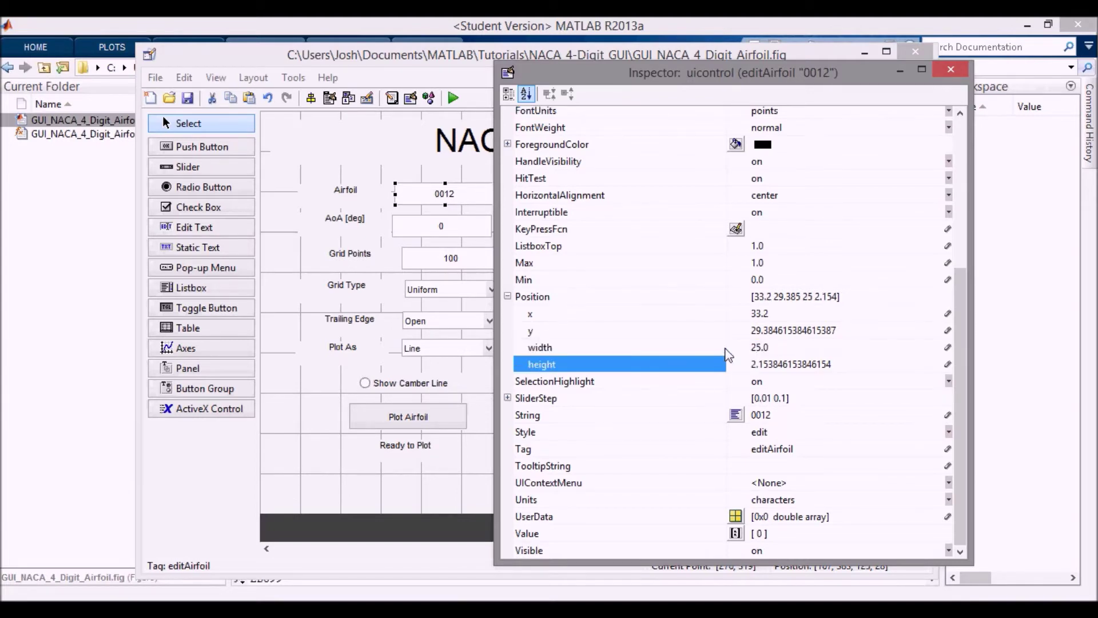
double_click(449, 225)
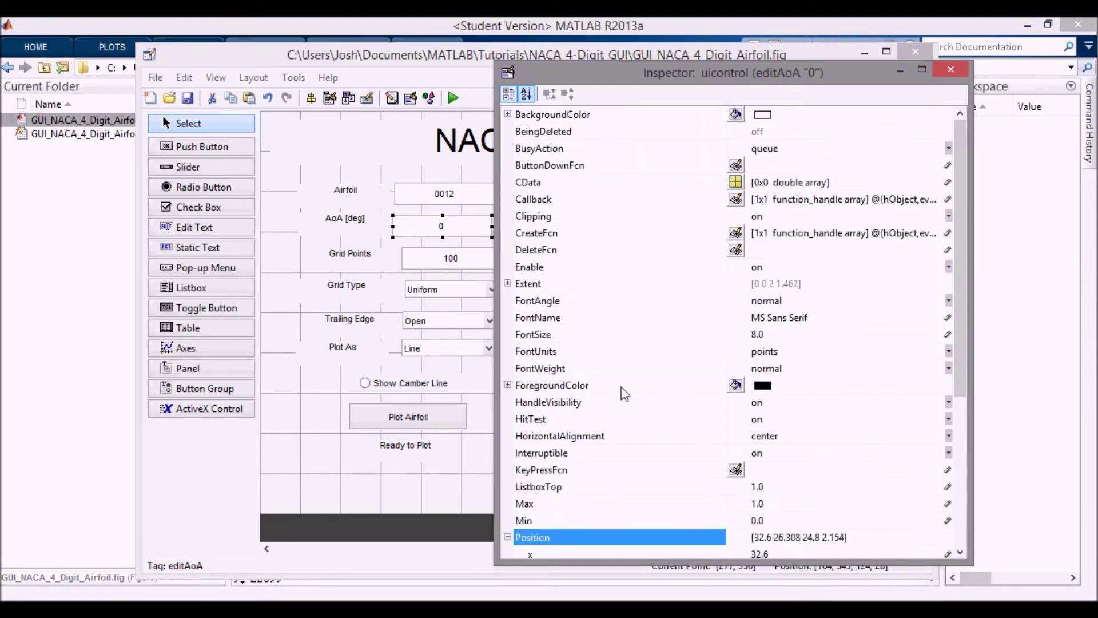
click(624, 386)
scroll(625, 389, down, 5)
click(778, 349)
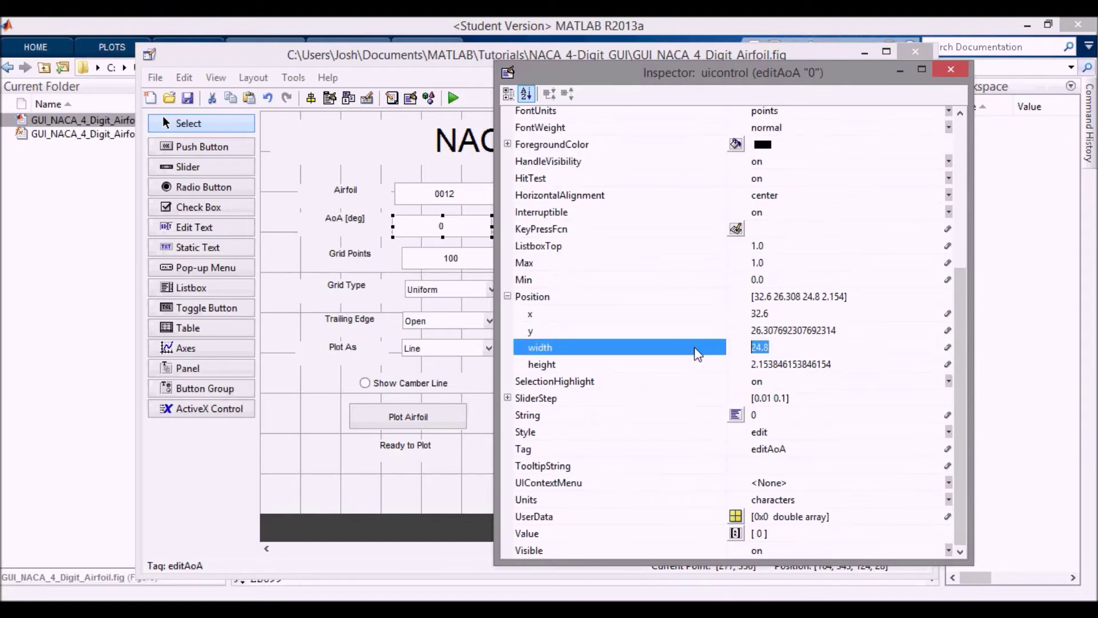
text(23)
click(698, 364)
Step: Adjust the Grid Points box width and set the Grid Type pop-up width to 25
click(445, 258)
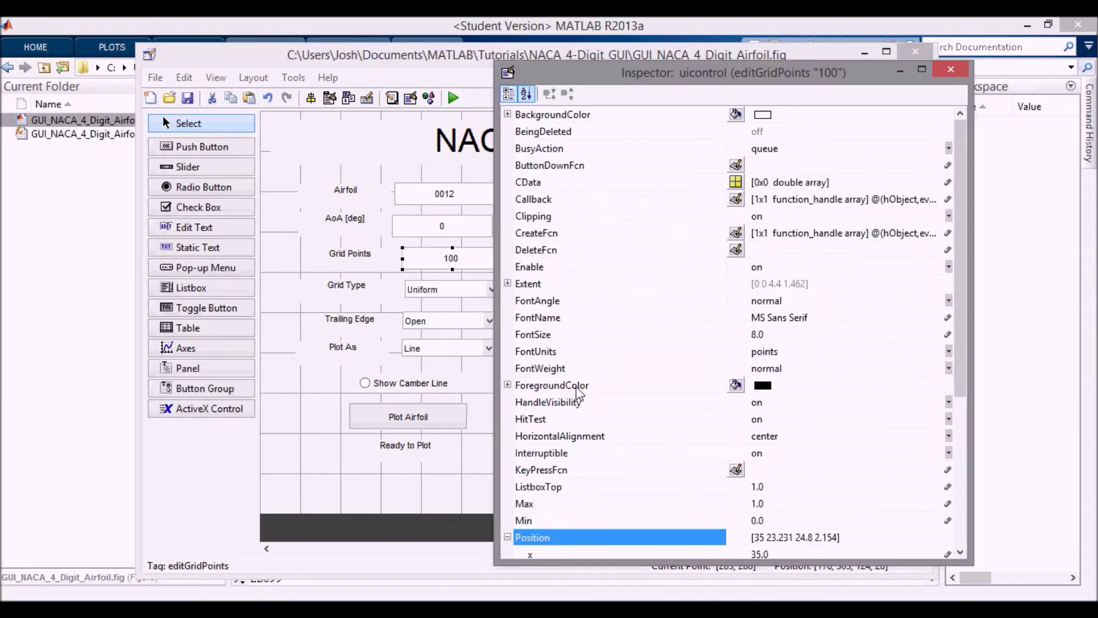
click(802, 346)
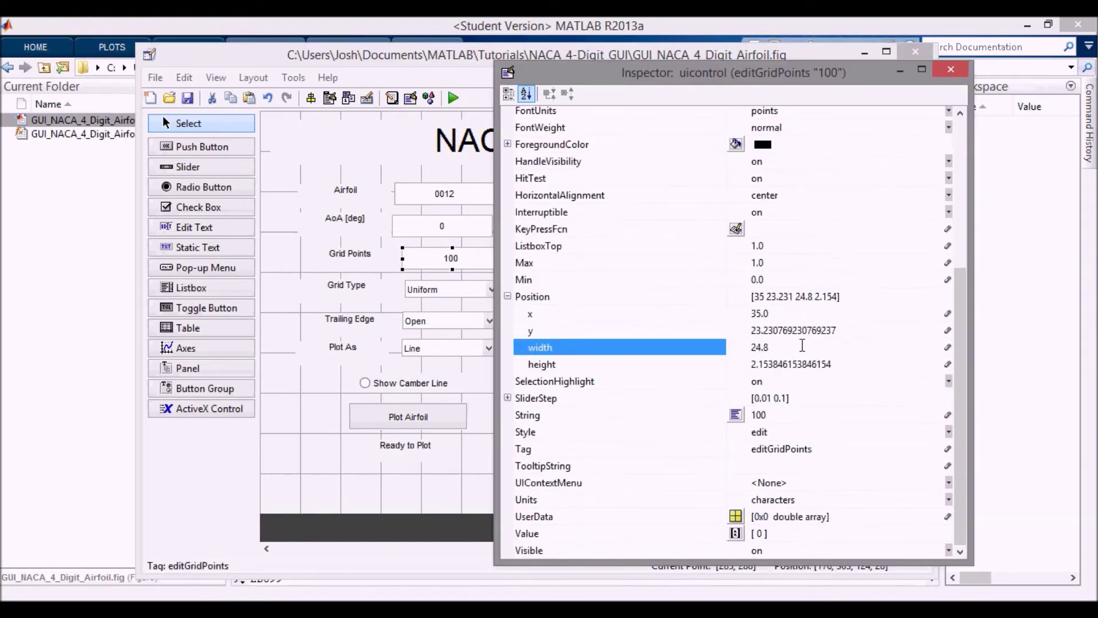
click(701, 363)
click(445, 288)
click(566, 420)
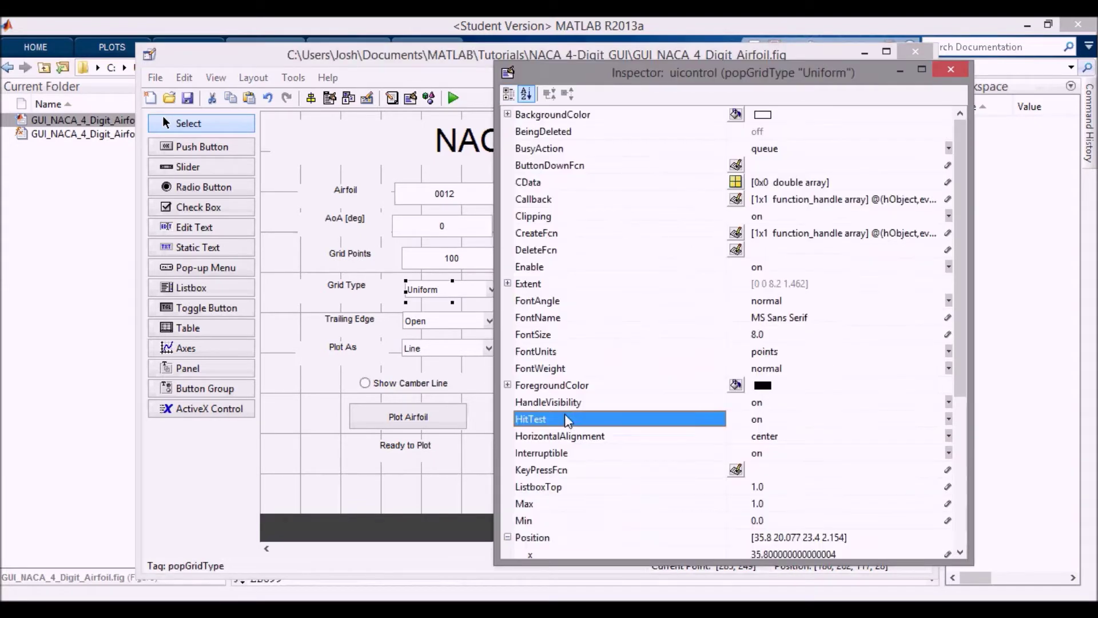
scroll(568, 420, down, 5)
click(799, 347)
text(25)
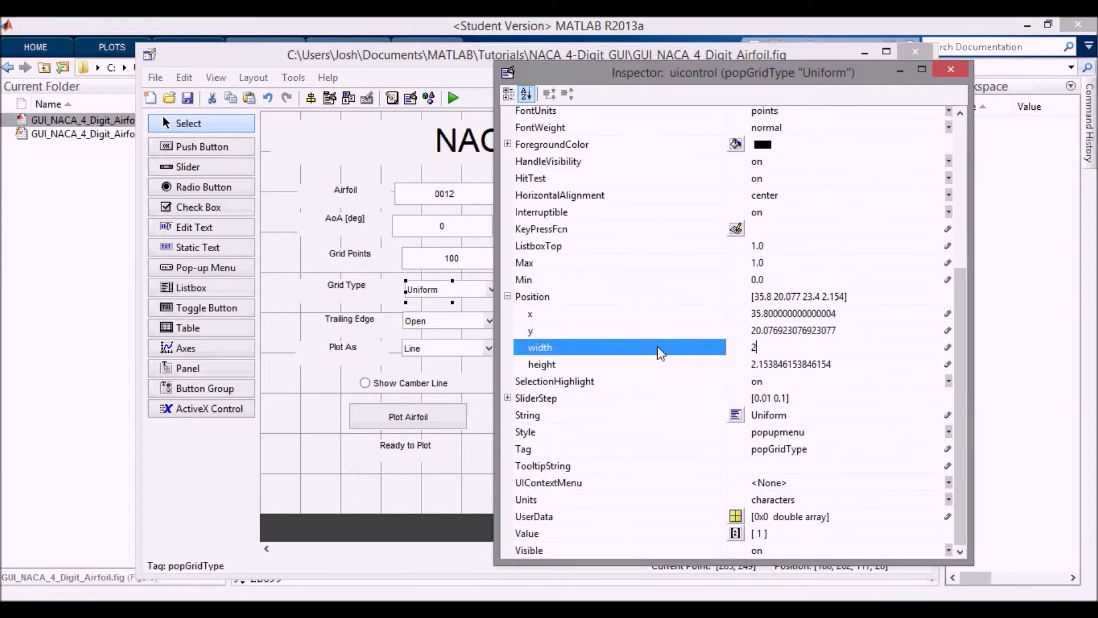
key(Return)
Step: Set the Trailing Edge pop-up's Position width to 25
click(449, 329)
click(722, 399)
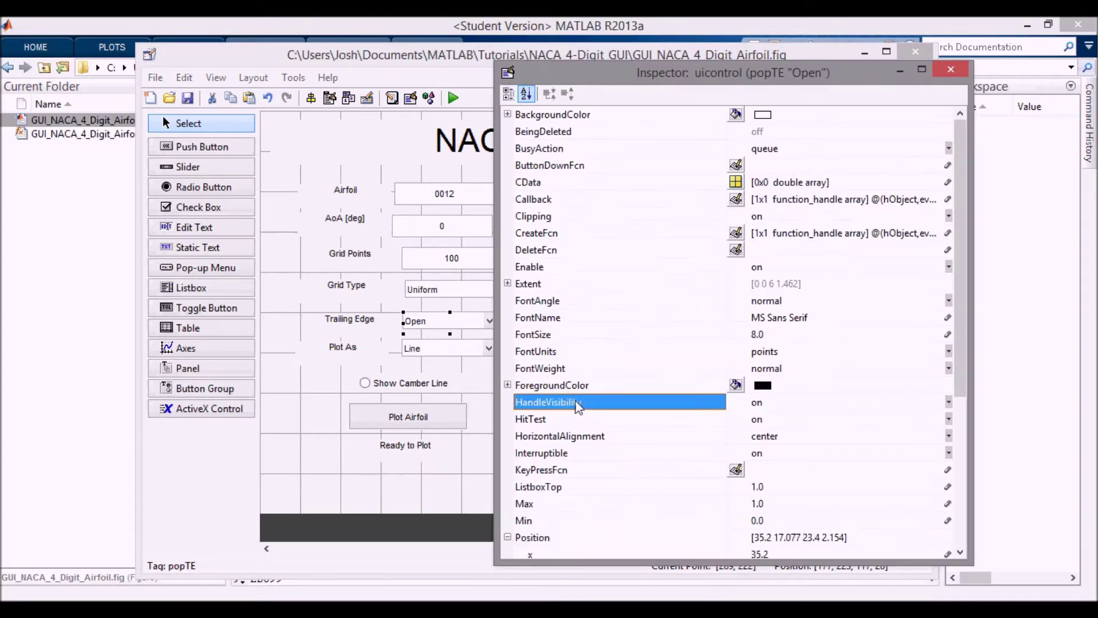
scroll(732, 390, down, 5)
click(824, 347)
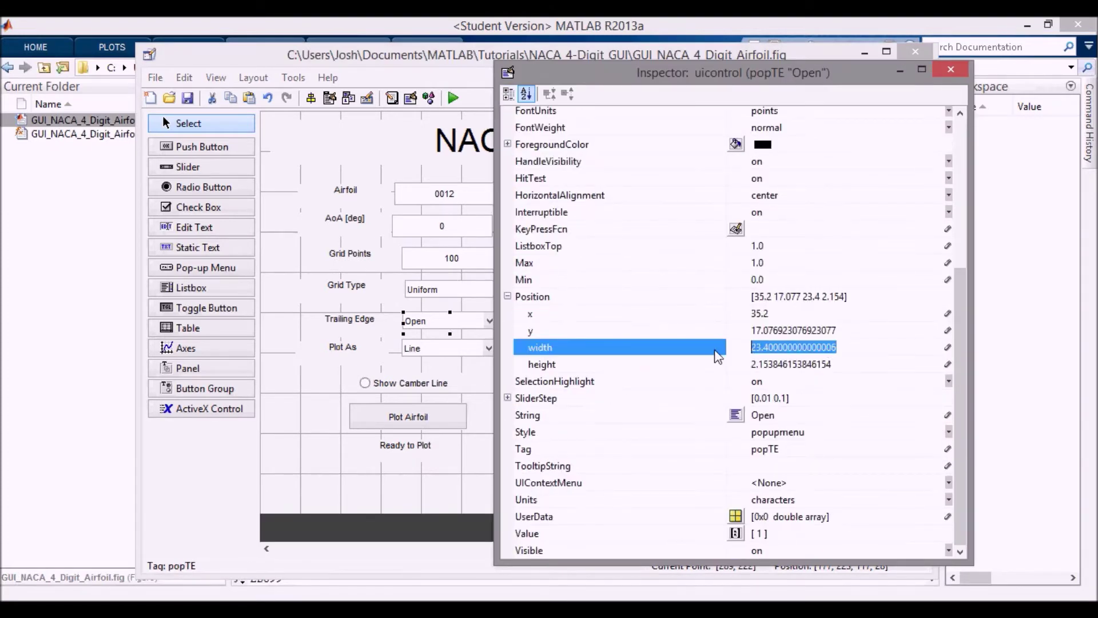
text(25)
key(Return)
Step: Set the Plot As pop-up's Position width to 25
click(456, 348)
click(581, 387)
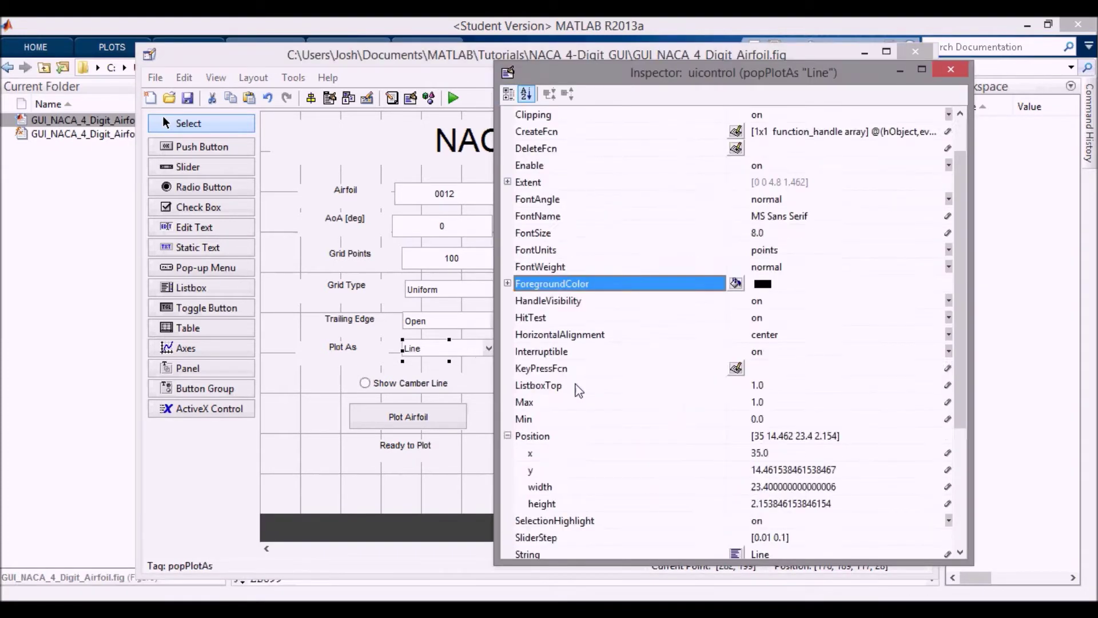
scroll(581, 387, down, 5)
click(833, 347)
double_click(832, 347)
text(25)
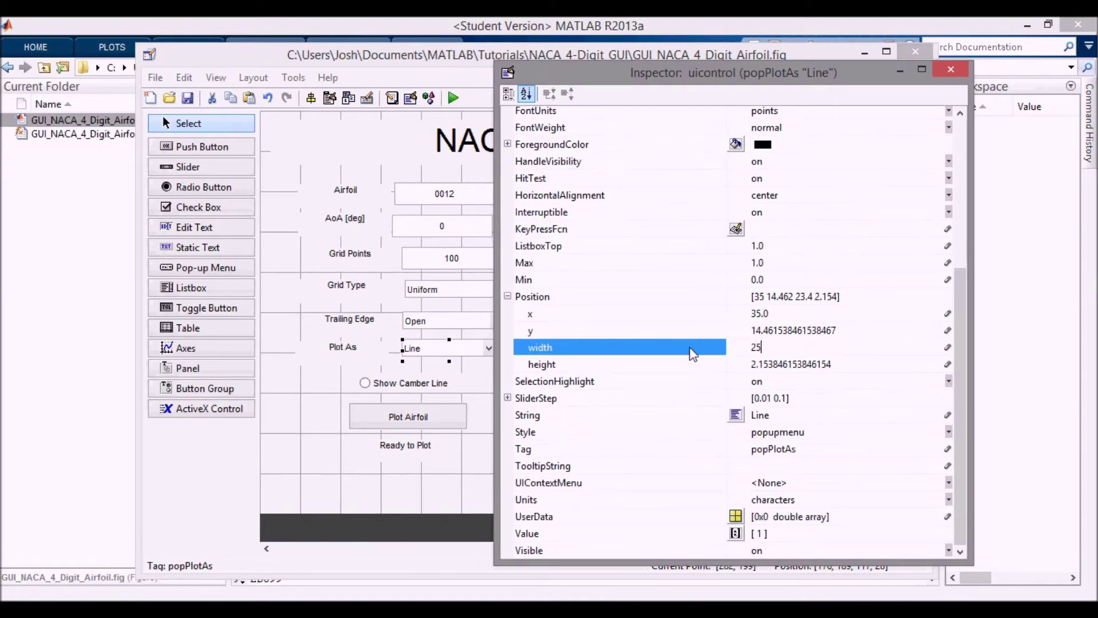
key(Return)
click(451, 376)
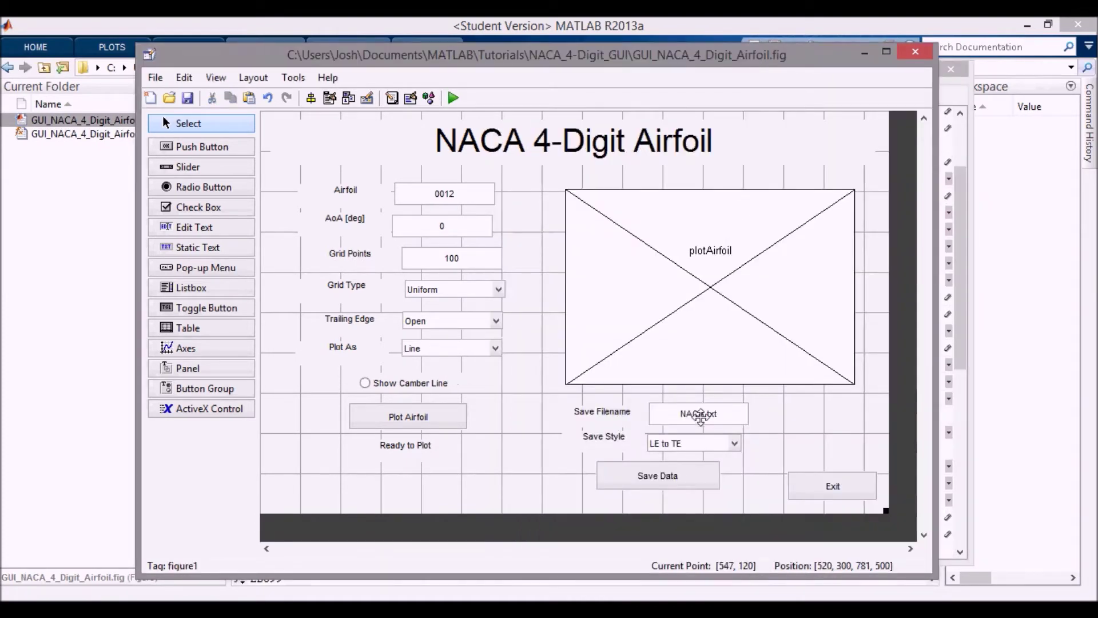
Step: Set the Save Filename box's Position width to 23.4
double_click(700, 413)
scroll(757, 389, down, 5)
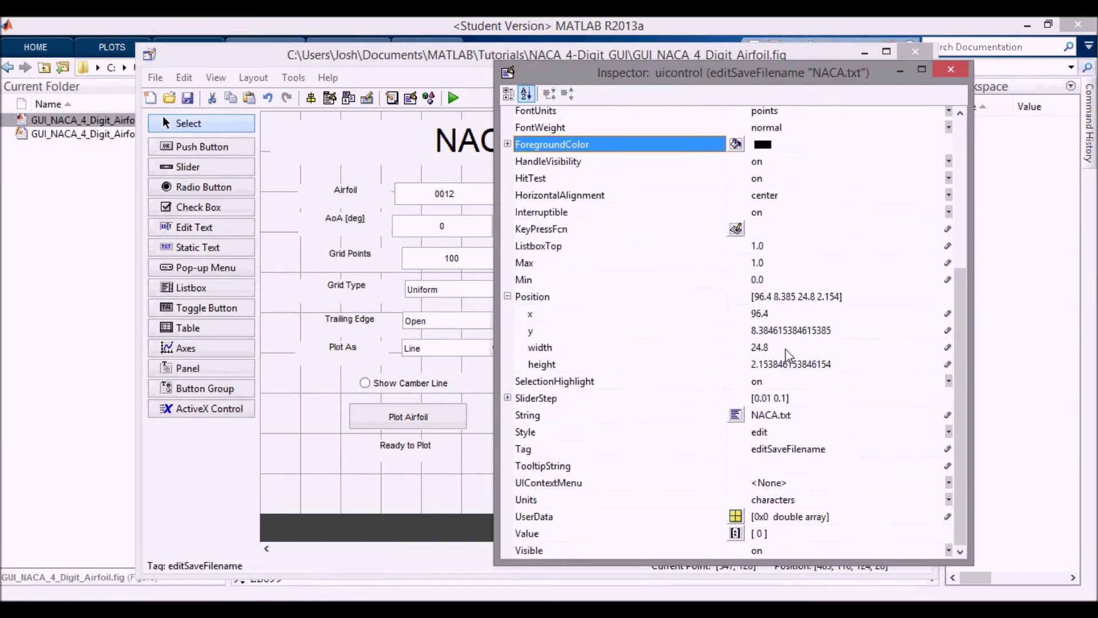
click(673, 352)
text(23.4)
key(Return)
click(492, 394)
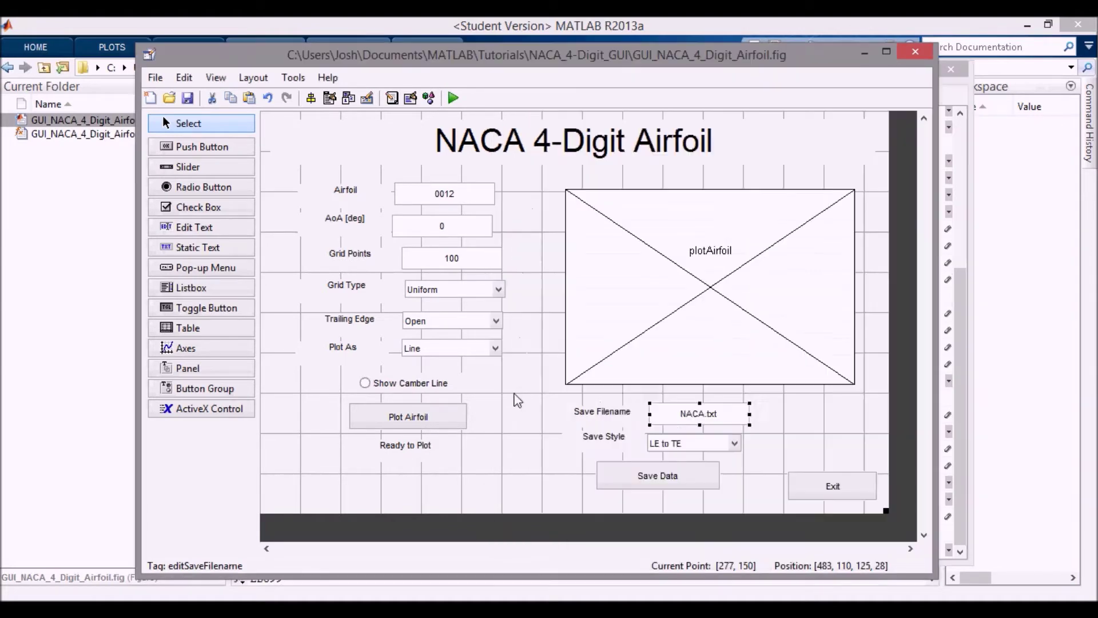
Step: Set the Save Style pop-up's Position width to 25
double_click(683, 444)
click(688, 426)
scroll(702, 411, down, 5)
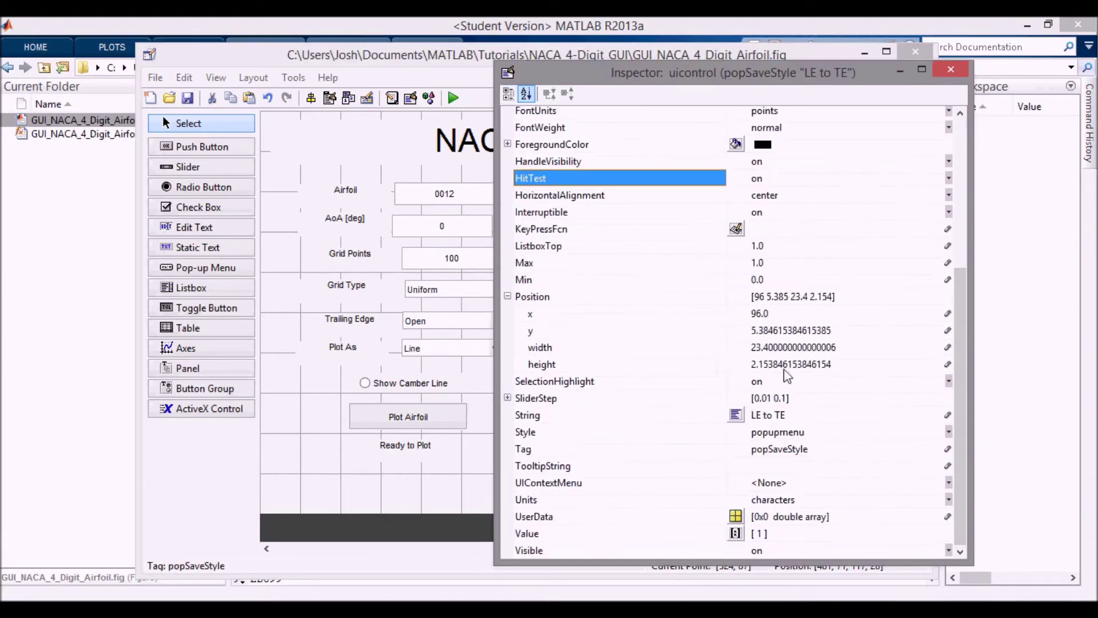
click(857, 345)
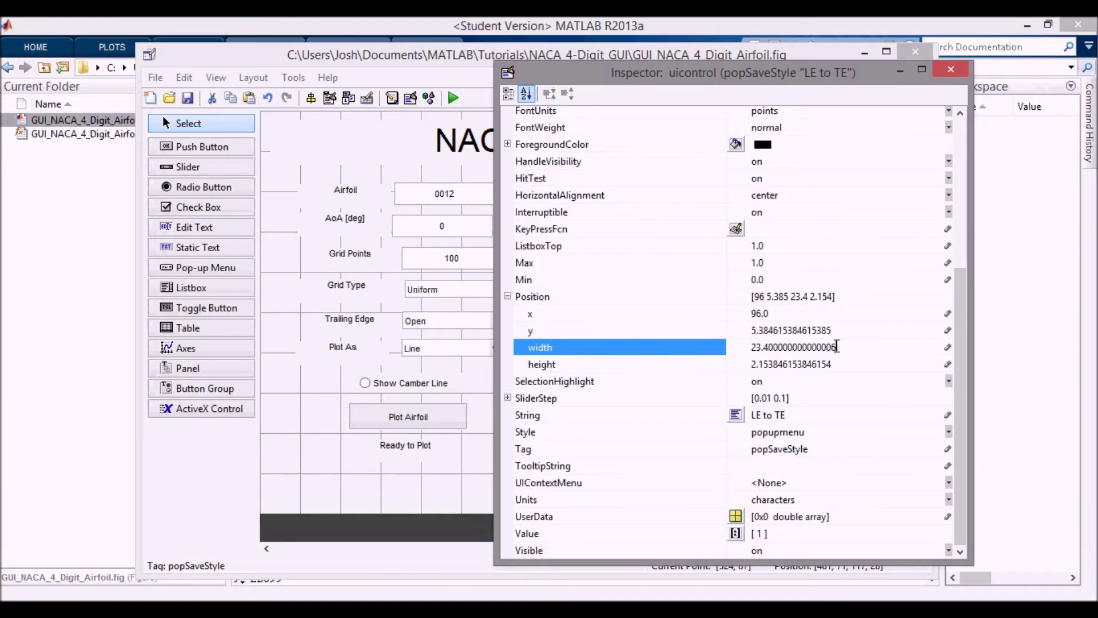
drag(836, 346, 704, 356)
text(25)
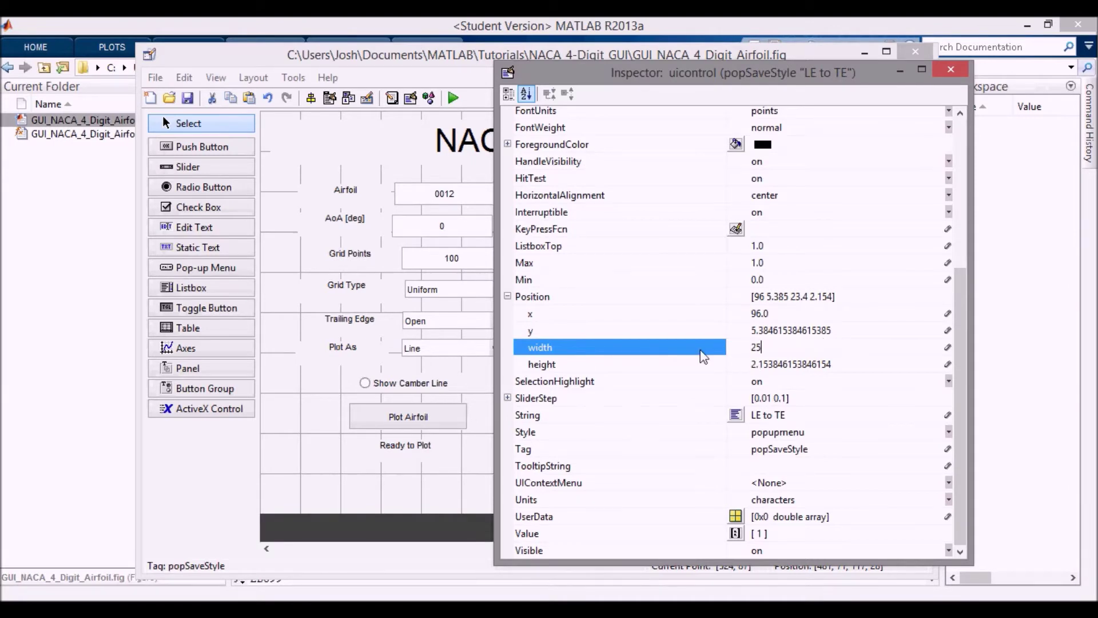
key(Return)
click(951, 69)
Step: Horizontally centre the six input fields, Airfoil through Plot As, using Align Objects
key(Tab)
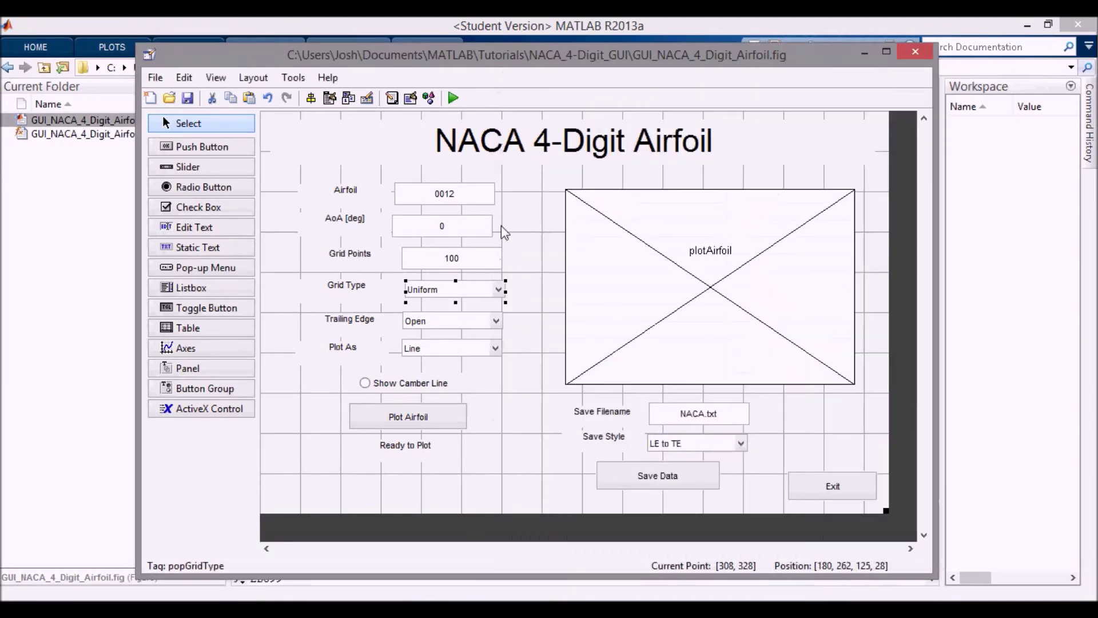
click(472, 193)
ctrl+click(464, 226)
ctrl+click(461, 257)
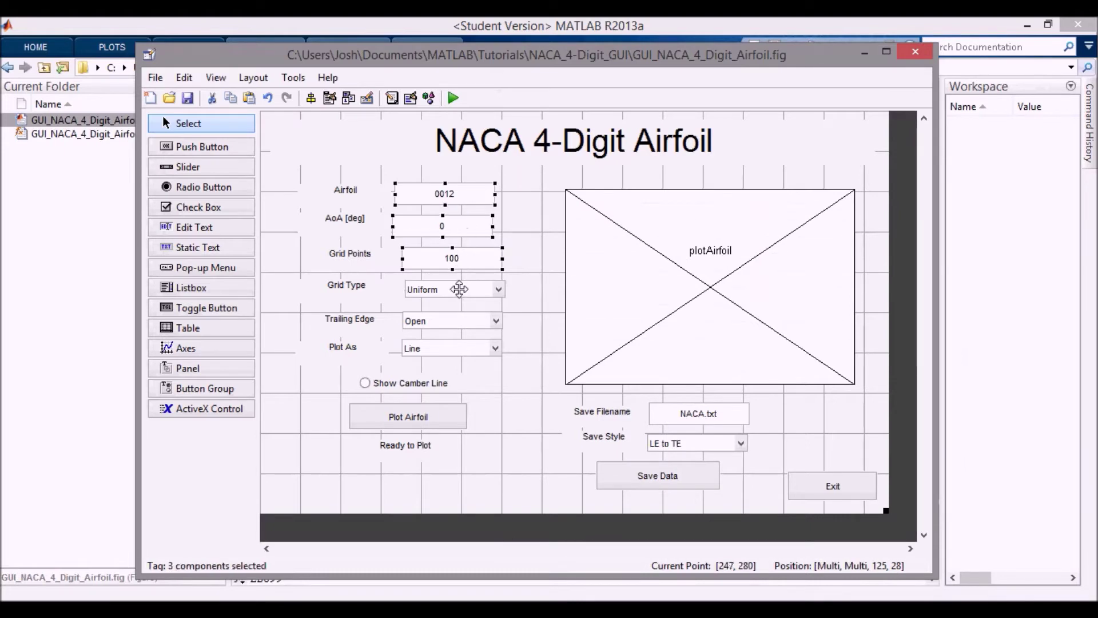
ctrl+click(460, 289)
ctrl+click(459, 320)
ctrl+click(460, 346)
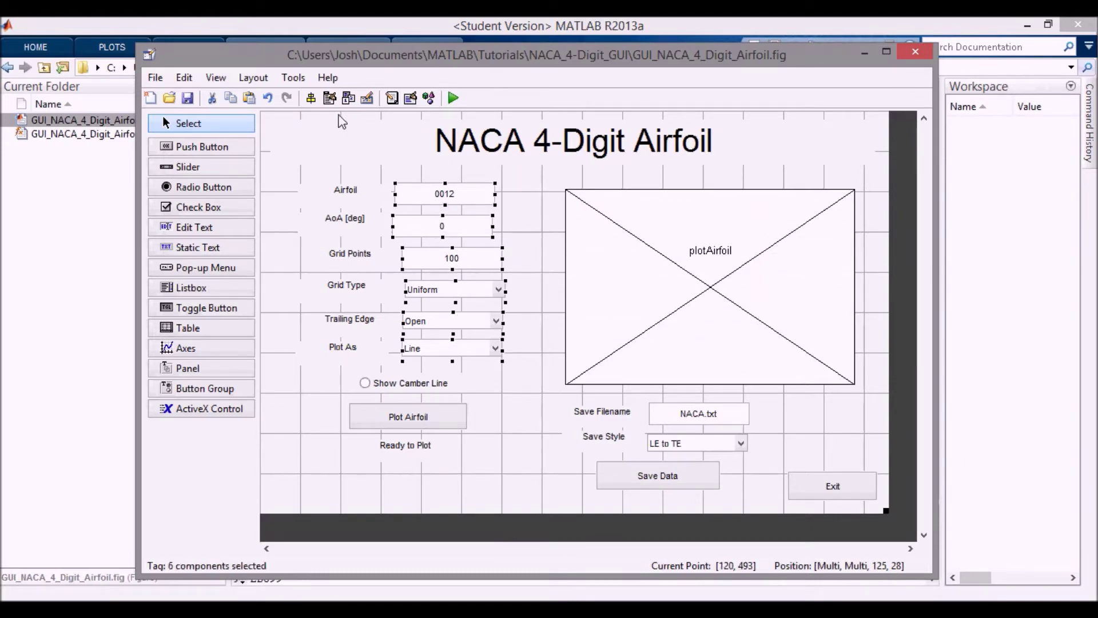
click(310, 98)
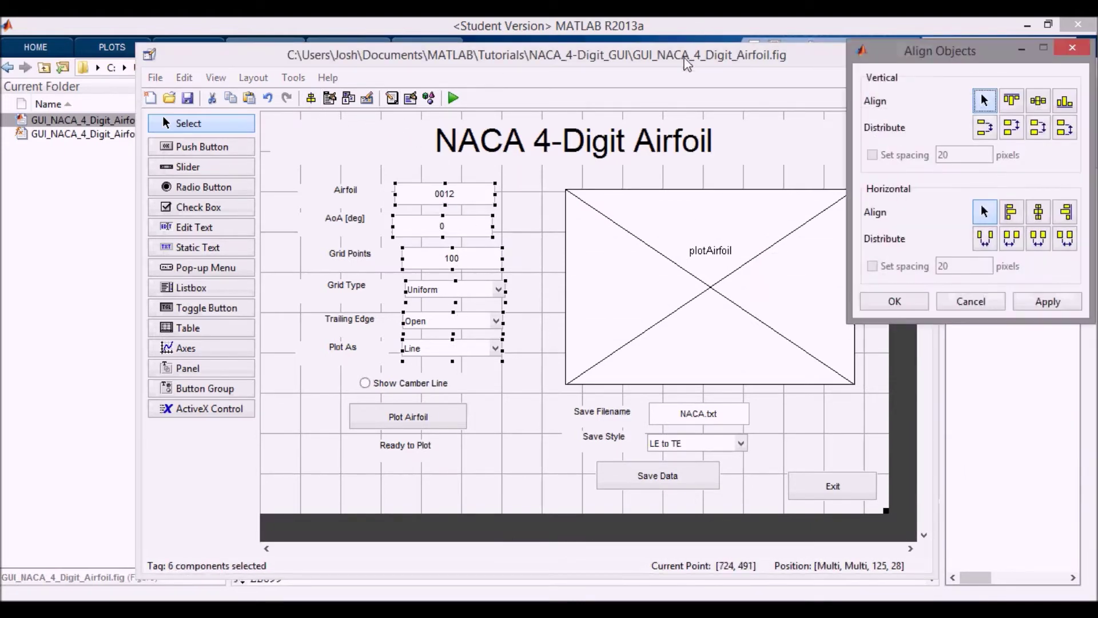
drag(686, 64, 573, 53)
drag(933, 56, 902, 103)
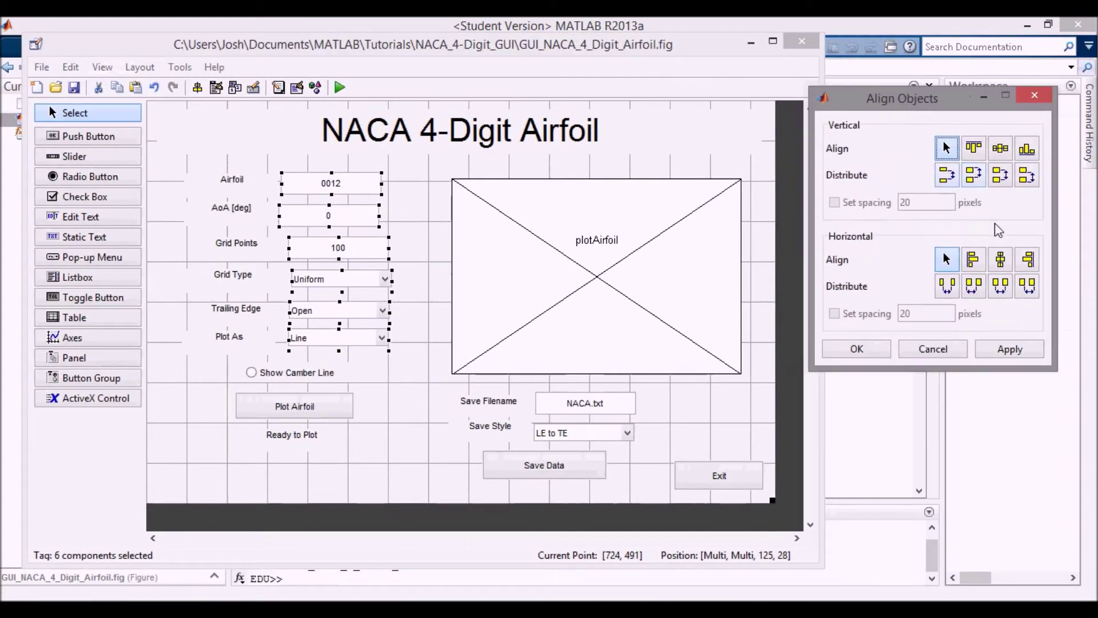
click(1001, 259)
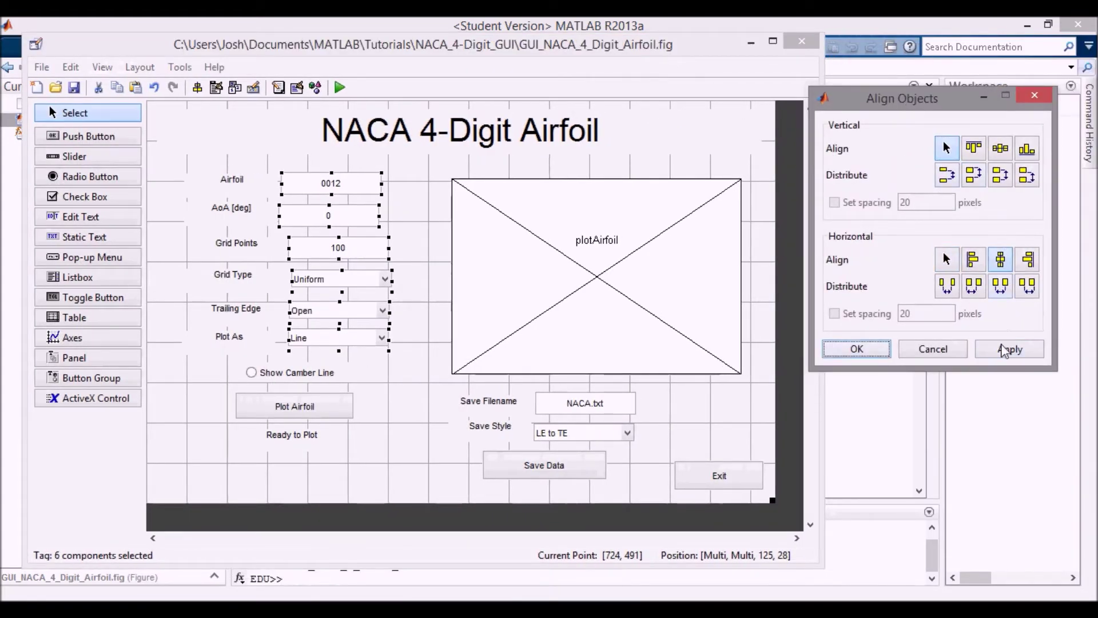
click(1005, 350)
Step: Horizontally centre the six static-text labels on a common column
click(241, 201)
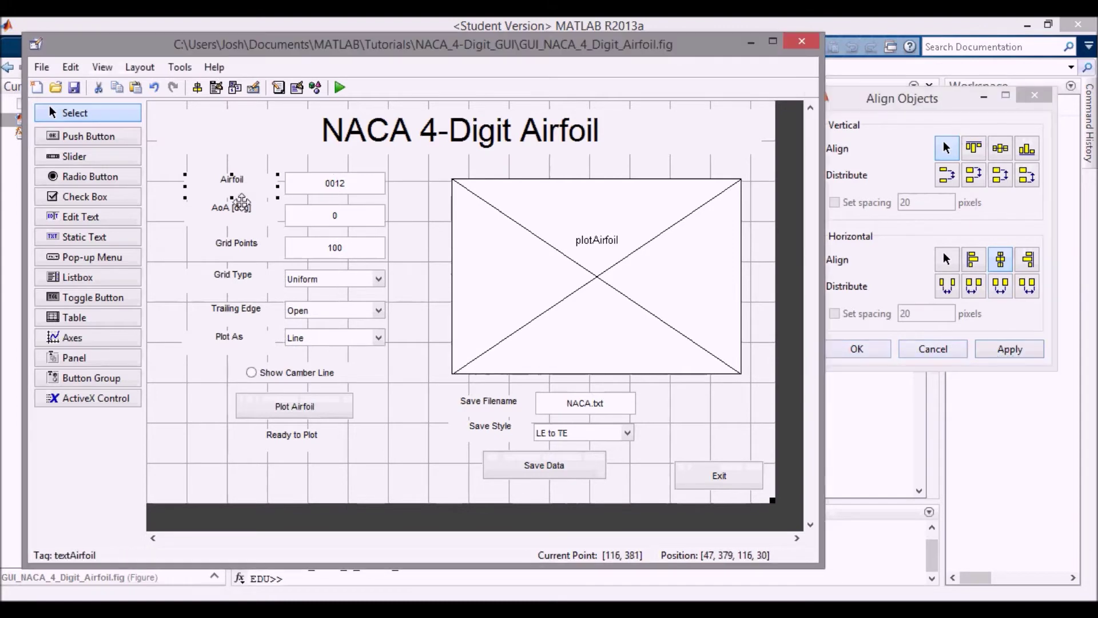
shift+click(241, 205)
shift+click(238, 245)
shift+click(241, 276)
shift+click(240, 306)
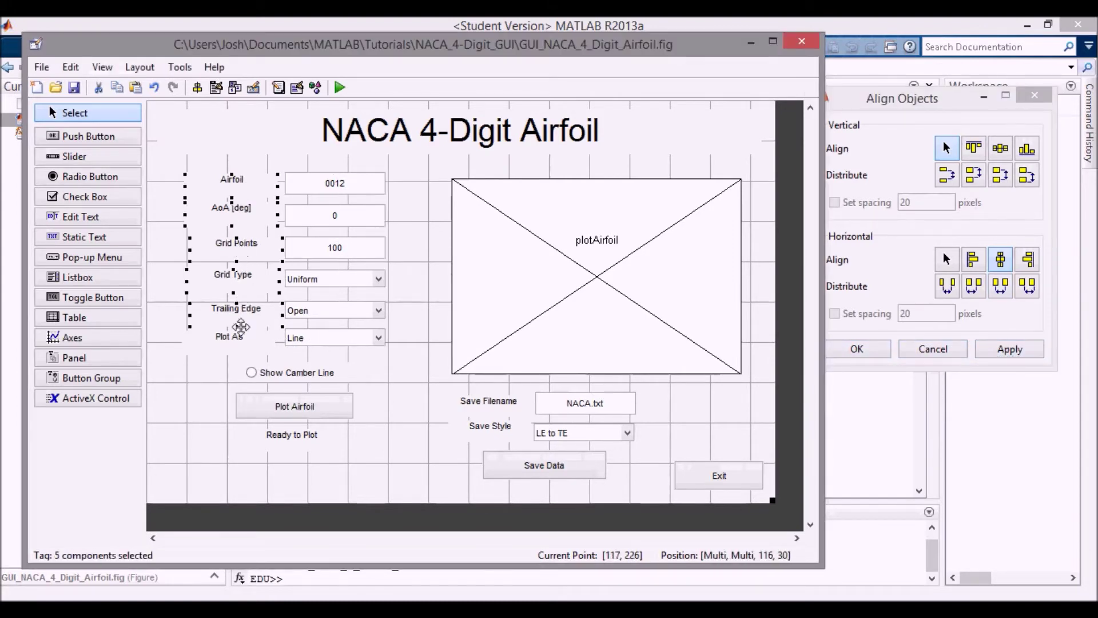
shift+click(240, 326)
click(1008, 350)
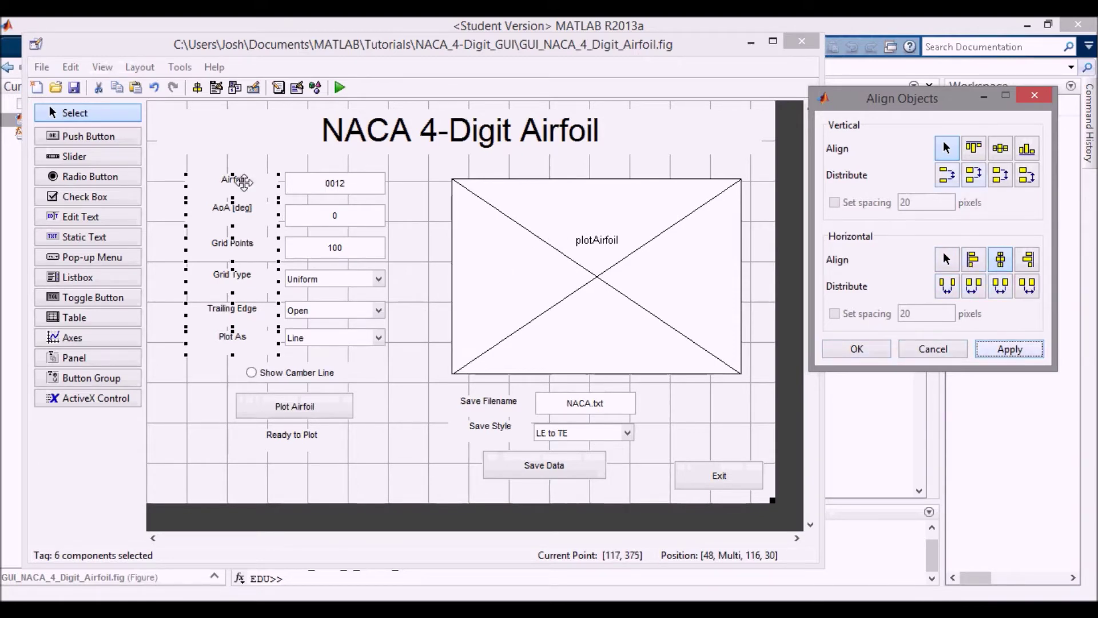
click(281, 167)
Step: Vertically centre the Airfoil label with its 0012 box, using vertical-centre alignment only
click(238, 178)
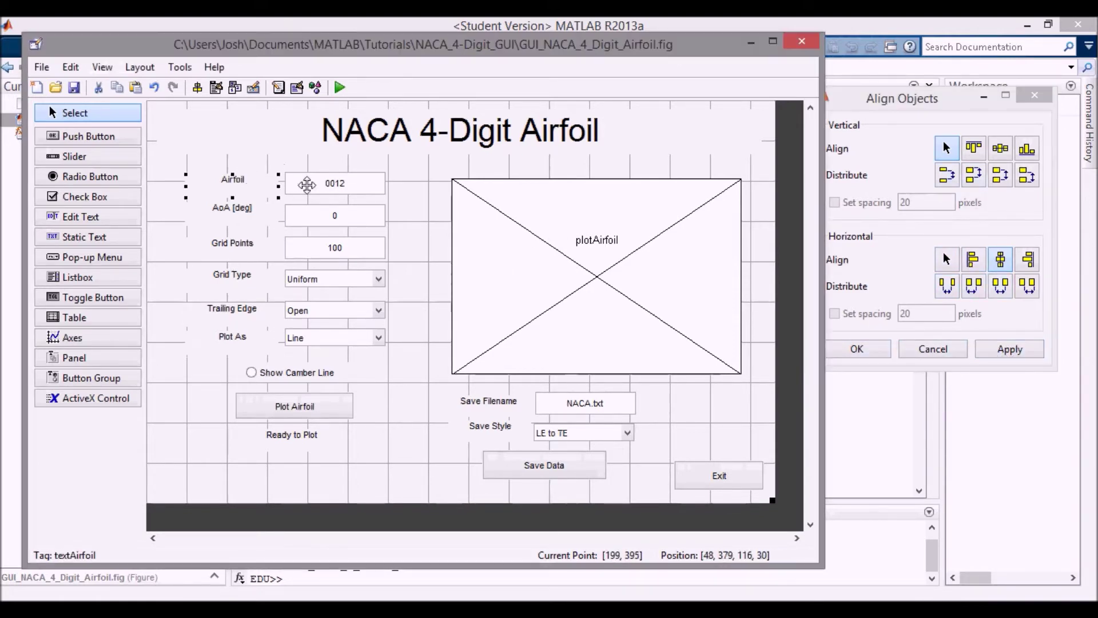
shift+click(307, 181)
click(1016, 268)
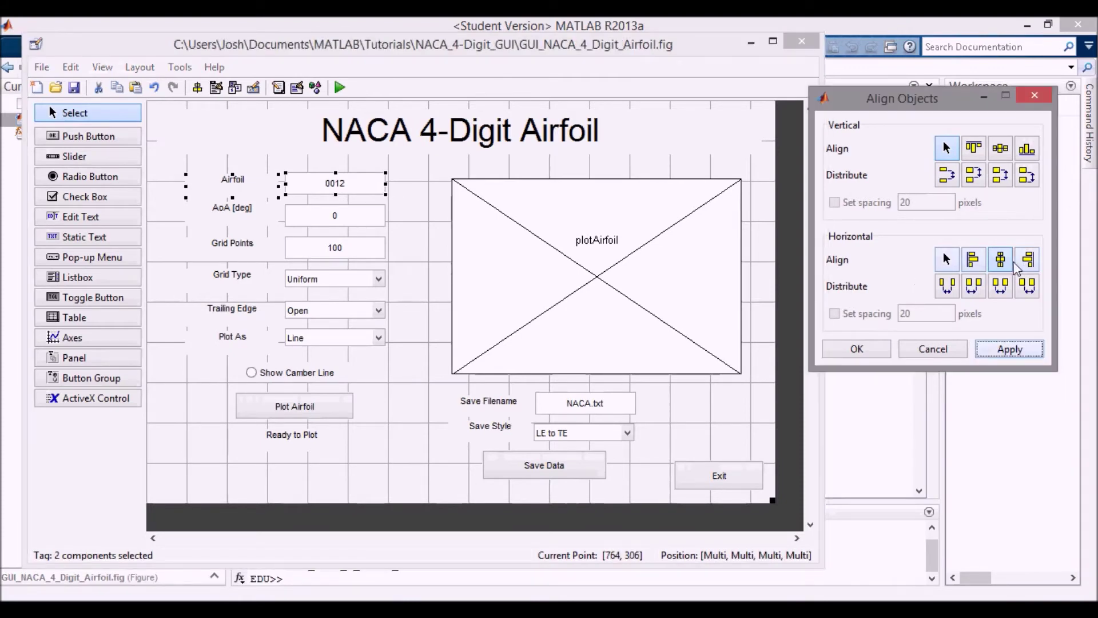
click(947, 262)
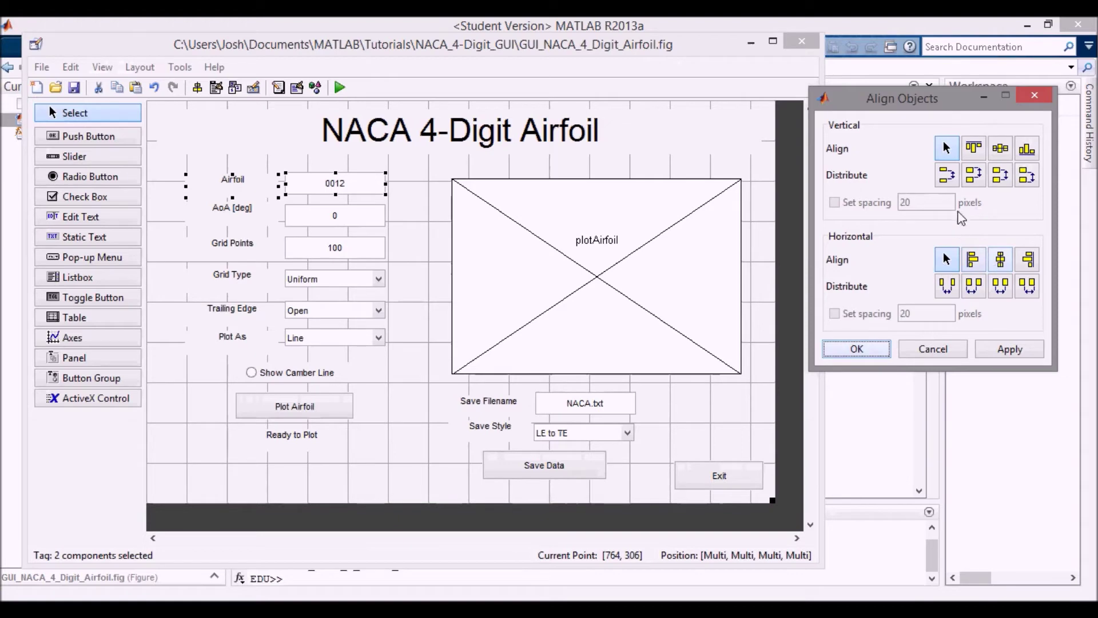
click(1002, 150)
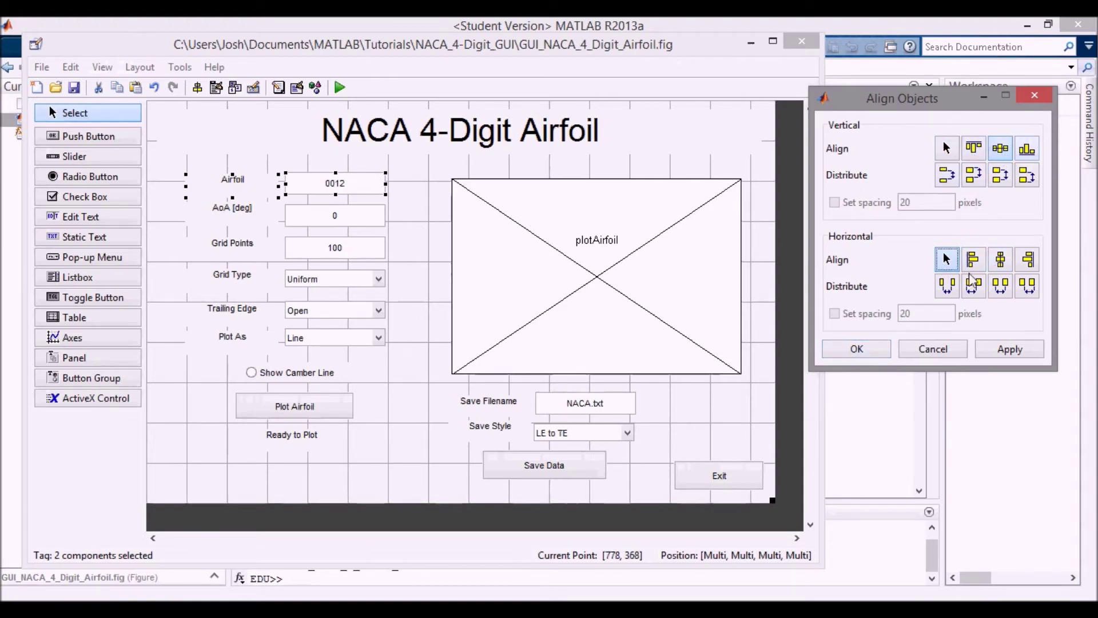
click(1000, 352)
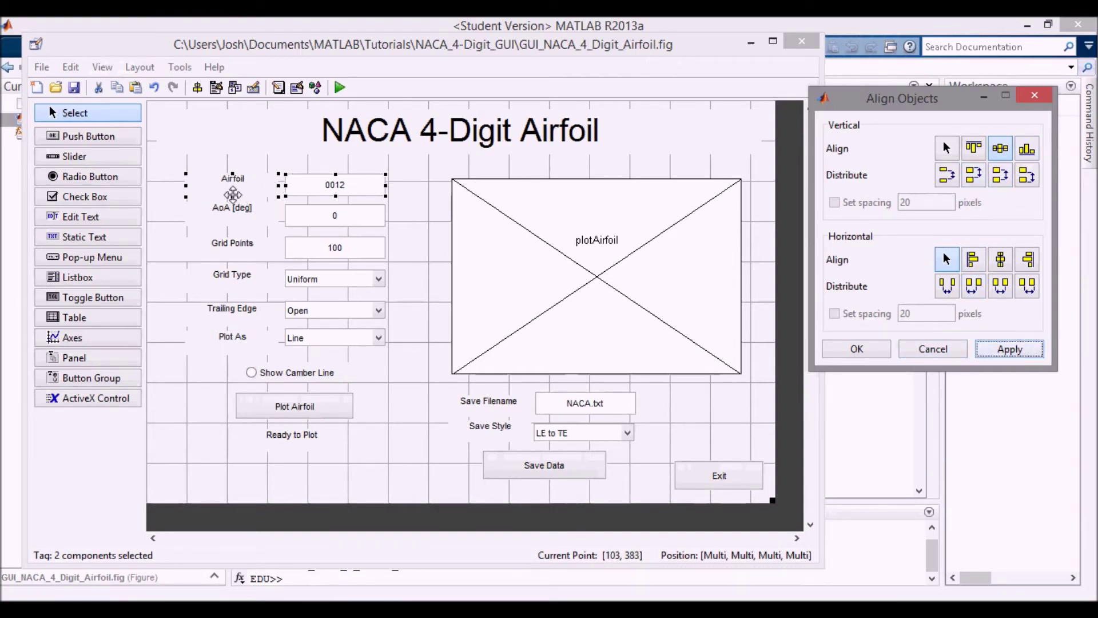
click(233, 194)
Step: Line up the Airfoil label with 0012 and the AoA [deg] label with its 0 box
click(233, 206)
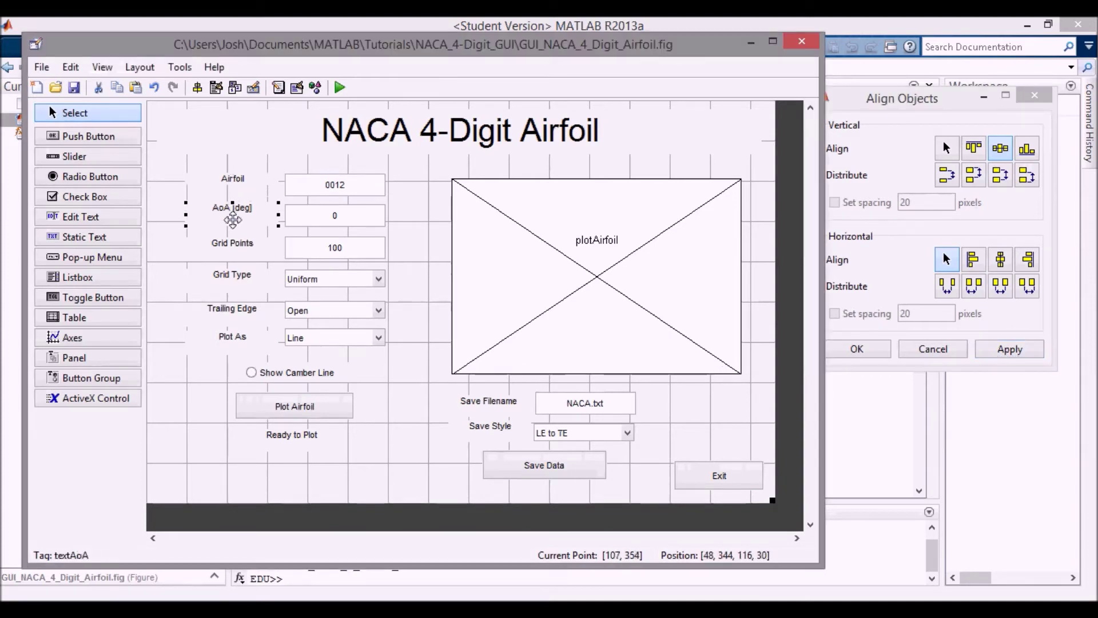
click(232, 243)
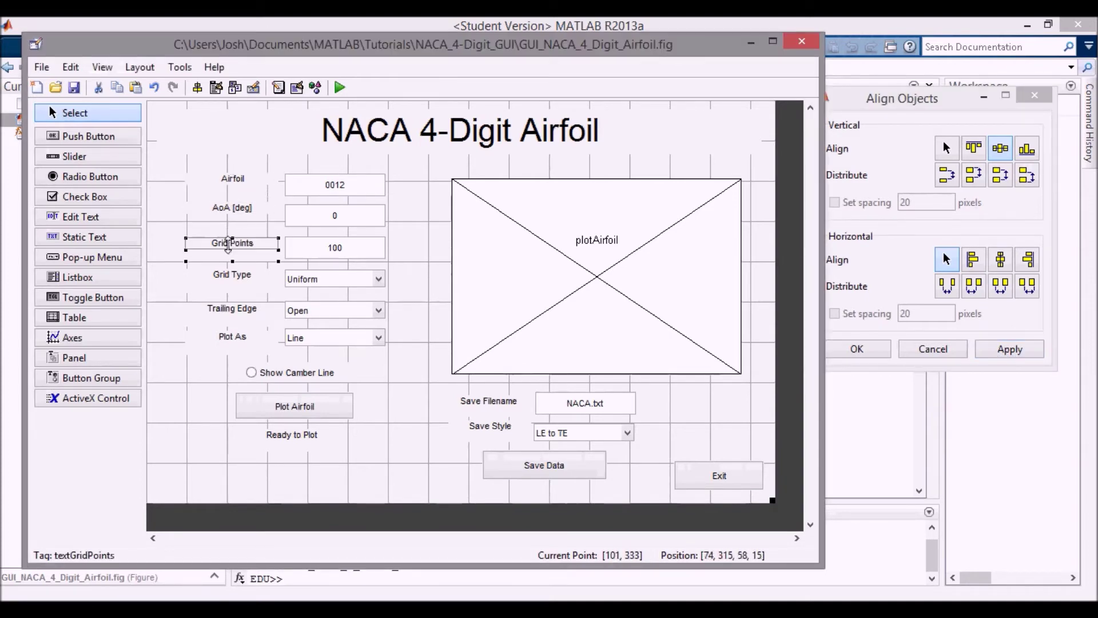
click(233, 276)
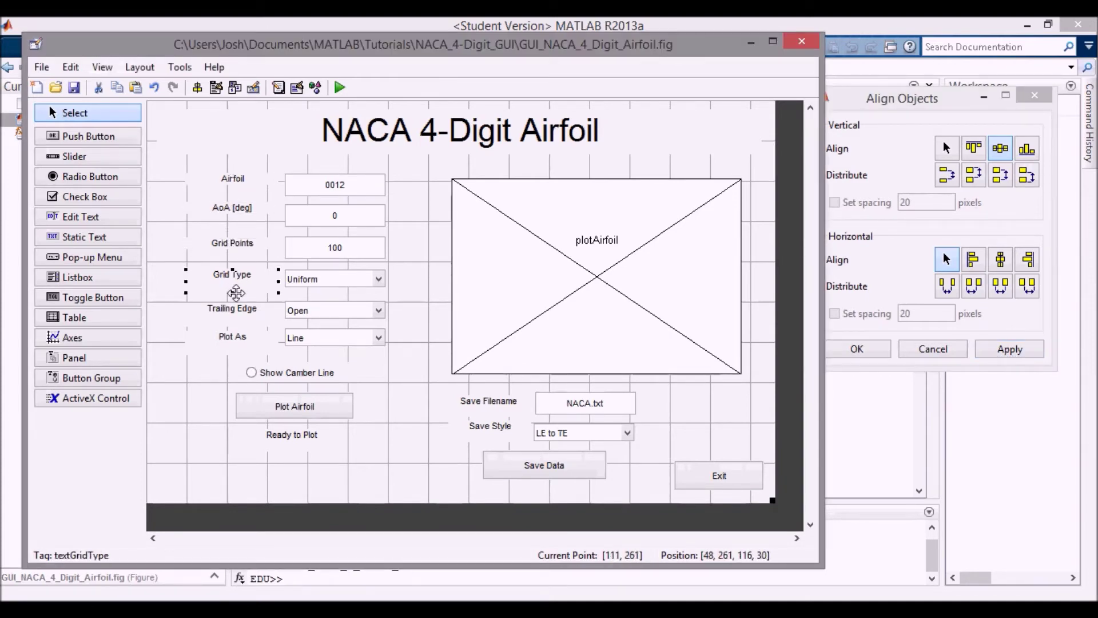
click(232, 322)
click(235, 350)
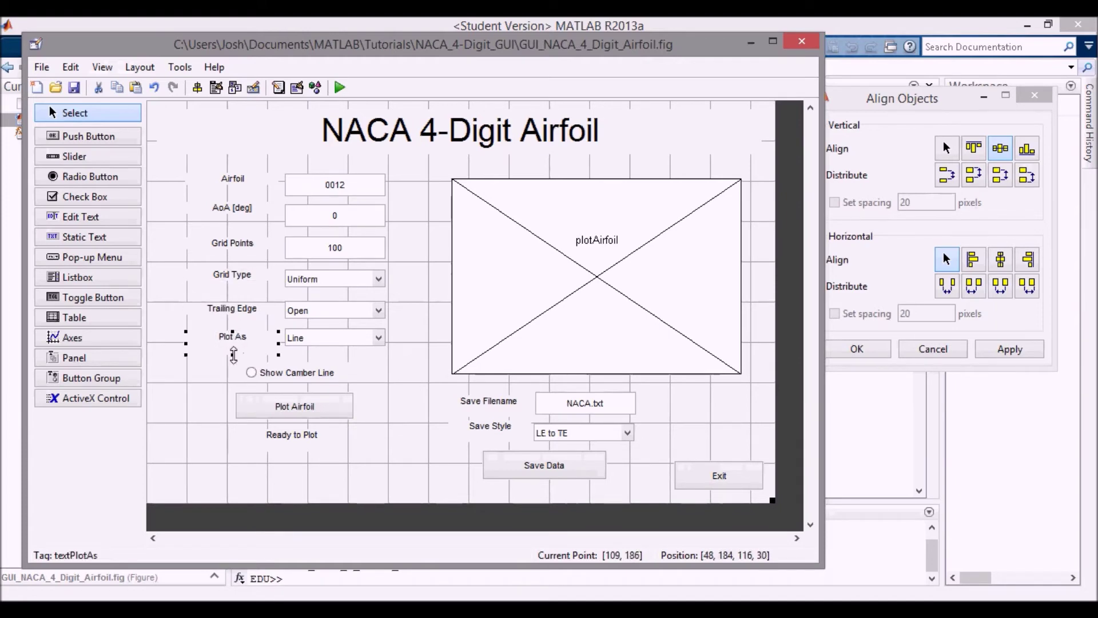
click(229, 180)
shift+click(292, 187)
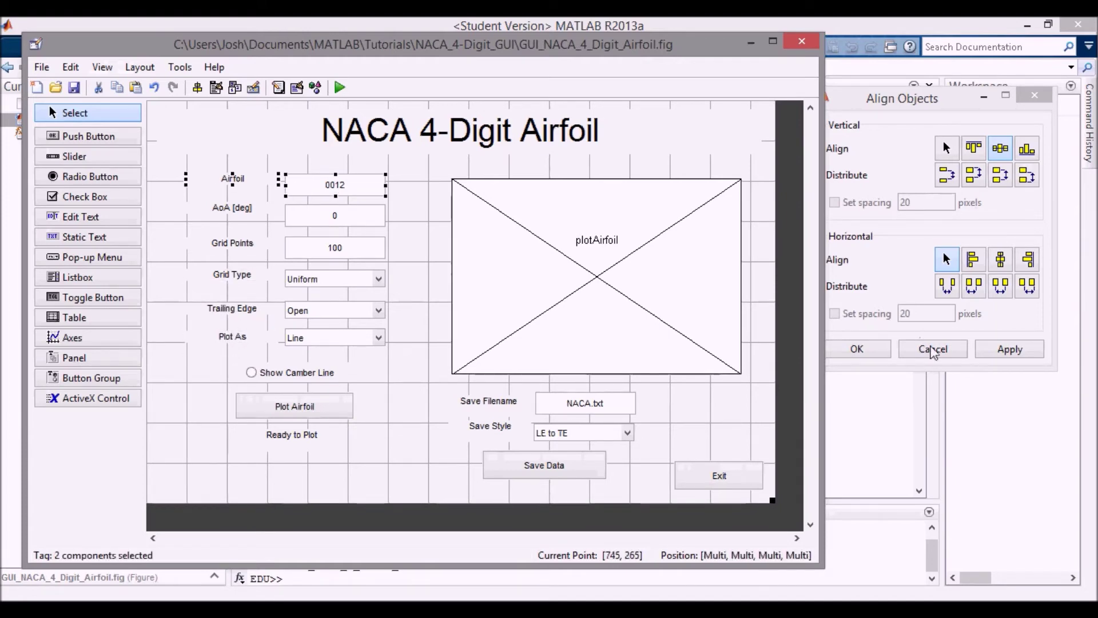
click(1007, 349)
click(241, 212)
shift+click(293, 216)
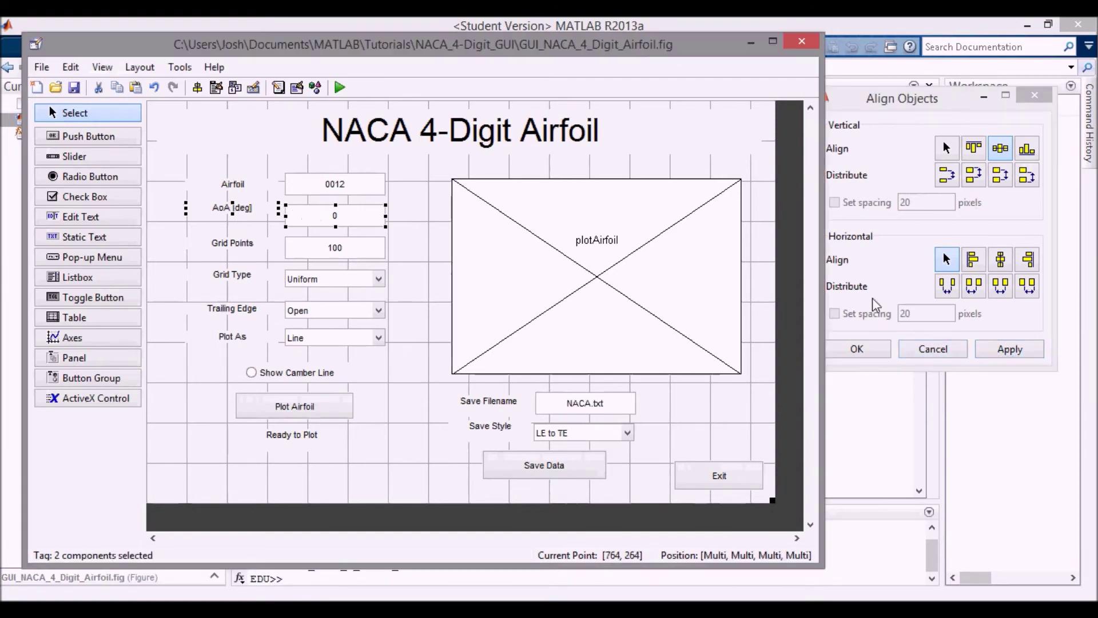
click(1009, 349)
Step: Vertically centre the Grid Points and Grid Type labels with the 100 box and Uniform list
click(232, 243)
shift+click(303, 247)
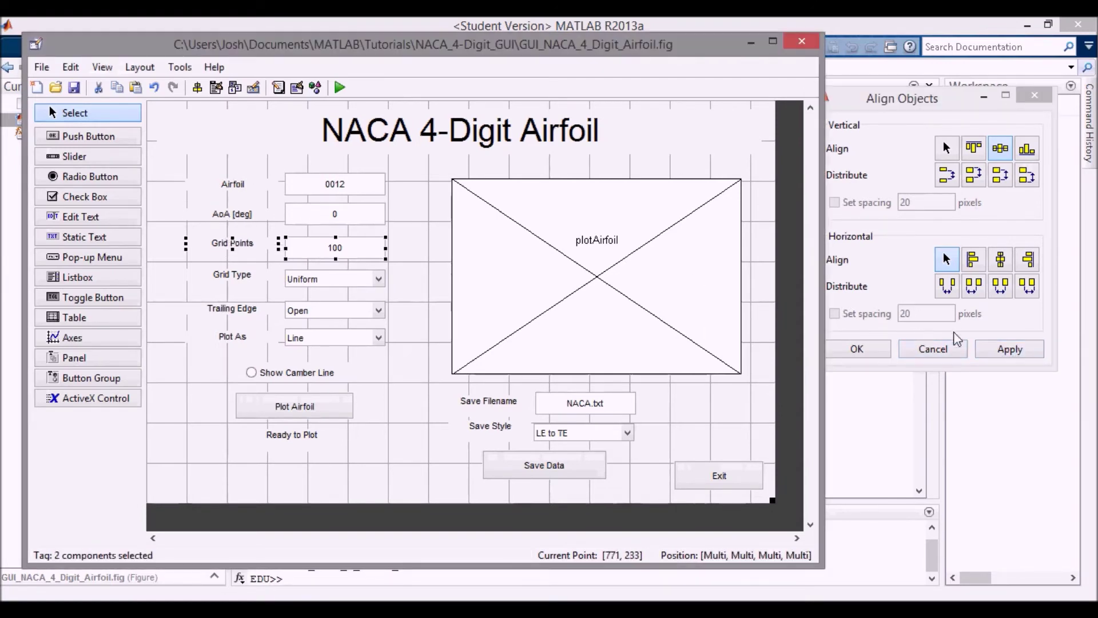
click(1009, 348)
click(237, 276)
shift+click(303, 279)
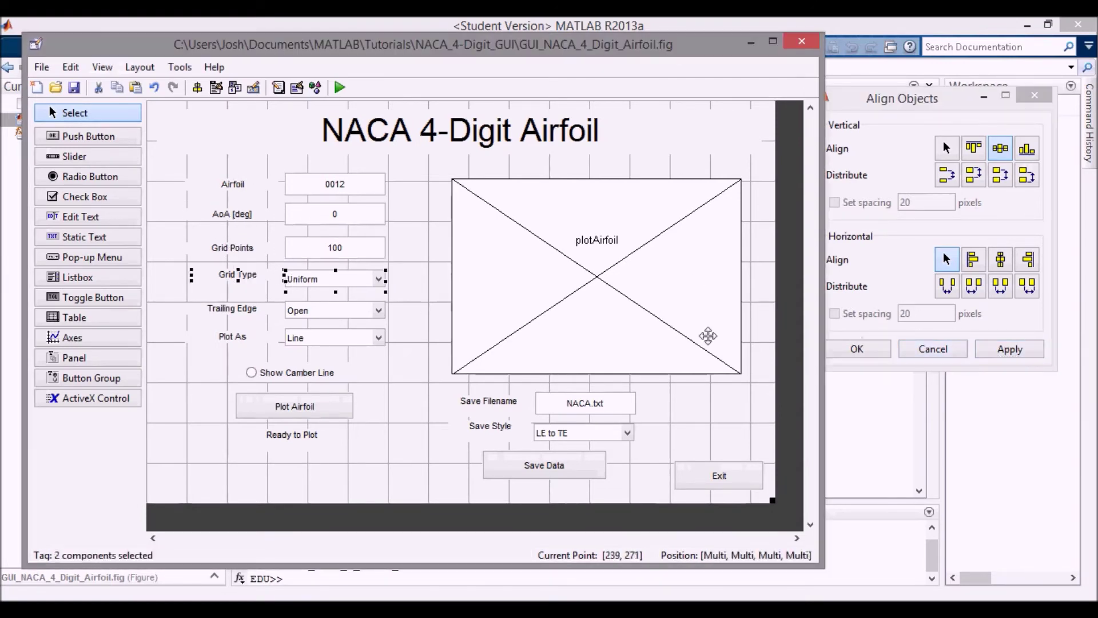
click(1006, 349)
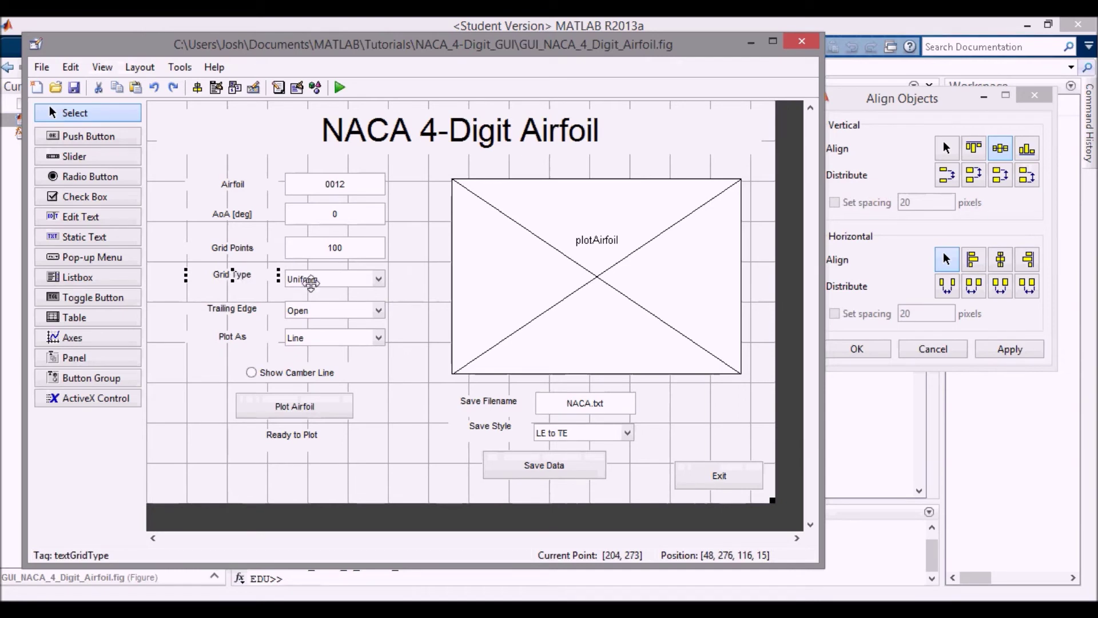
click(1009, 349)
Step: Vertically centre the Trailing Edge and Plot As labels with the Open and Line lists
click(255, 309)
shift+click(318, 311)
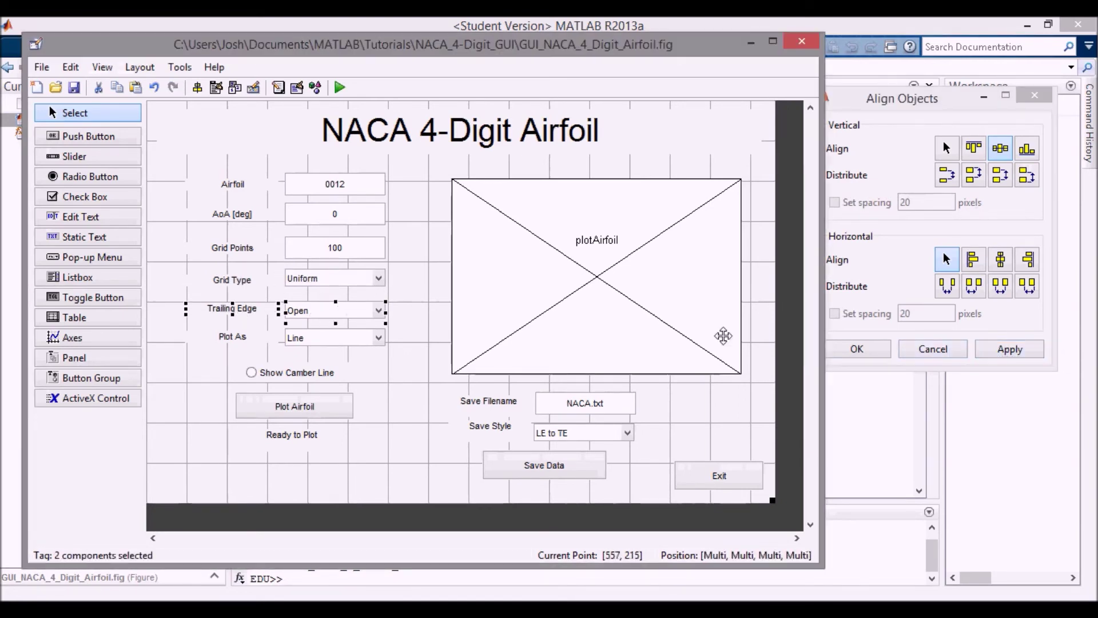
click(1009, 349)
click(232, 337)
shift+click(320, 338)
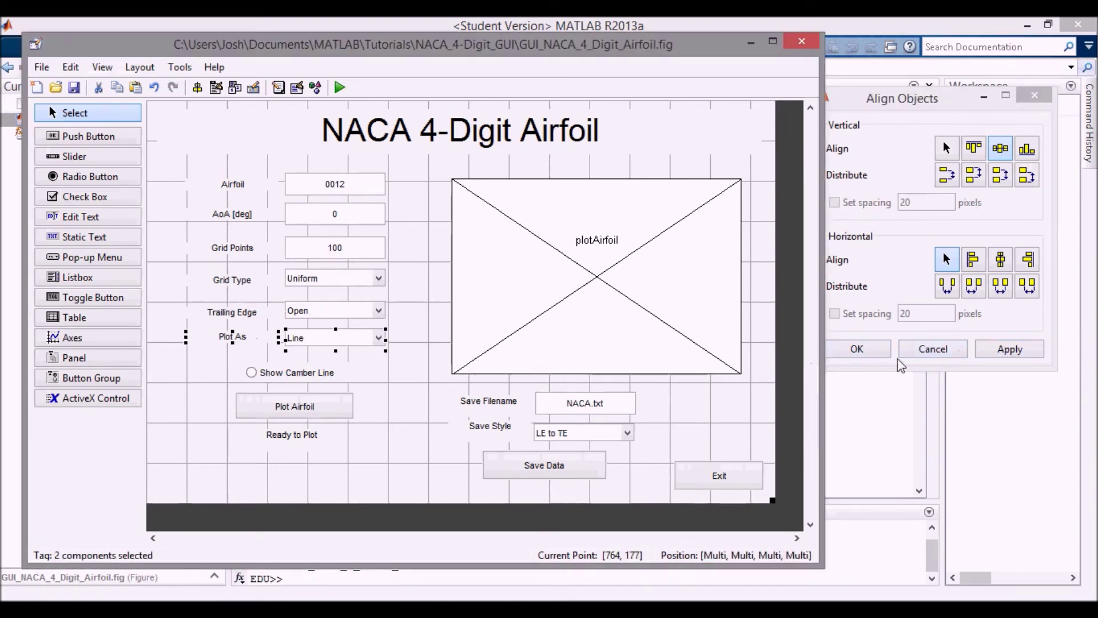
click(1009, 349)
click(570, 405)
Step: Horizontally centre the NACA.txt box and LE to TE list on one column
shift+click(580, 433)
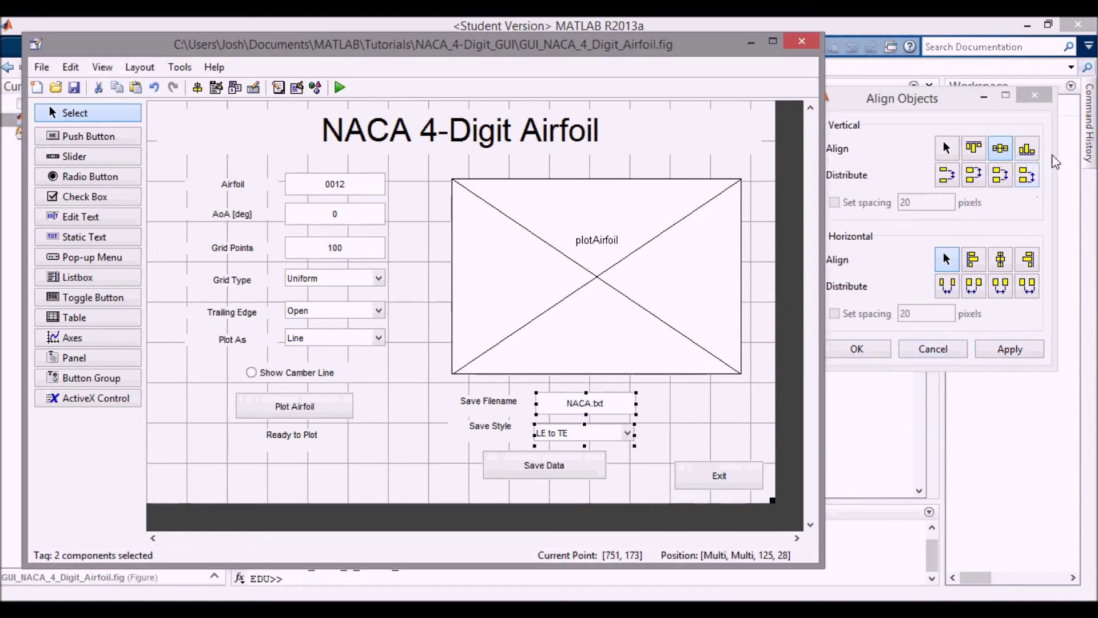
click(951, 150)
click(981, 261)
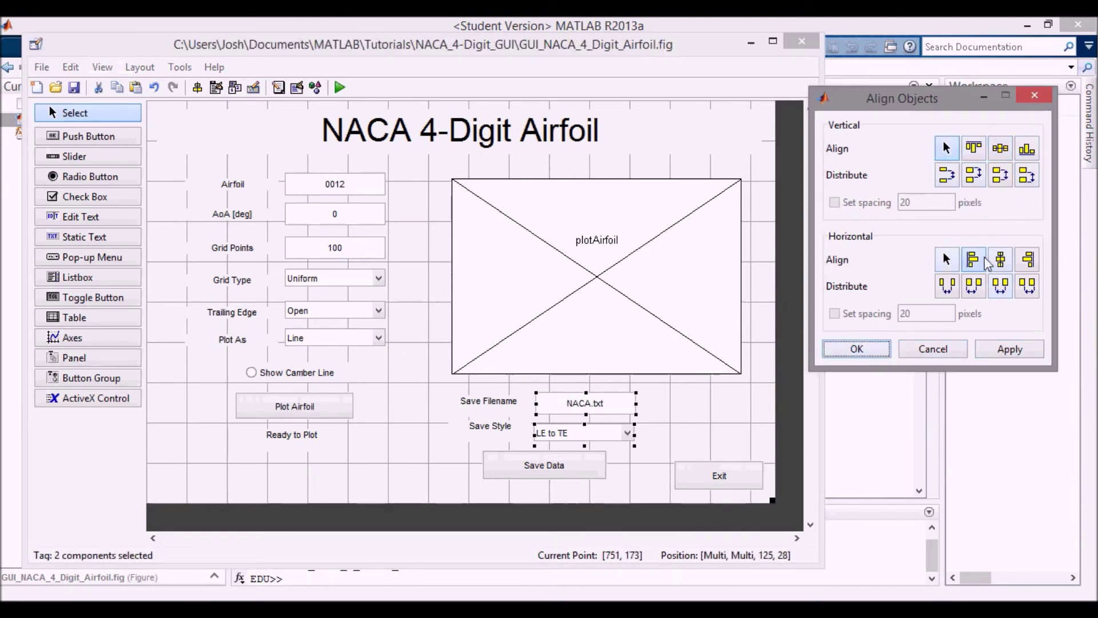
click(1000, 260)
click(1010, 349)
Step: Horizontally centre the Save Filename and Save Style labels on a common column
click(489, 401)
shift+click(495, 425)
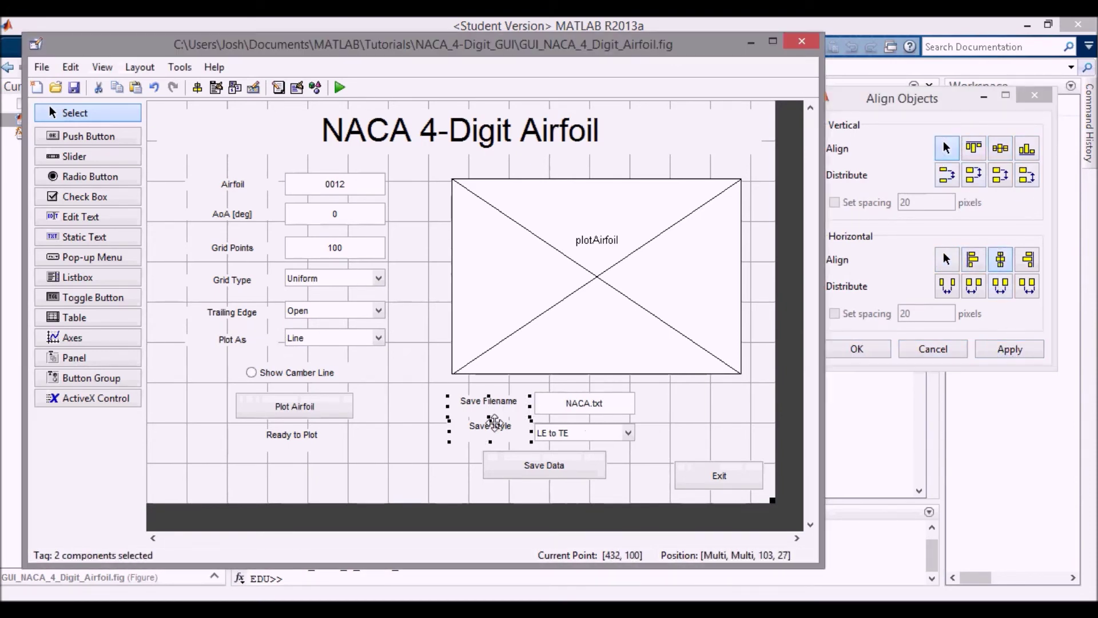
click(981, 348)
click(490, 403)
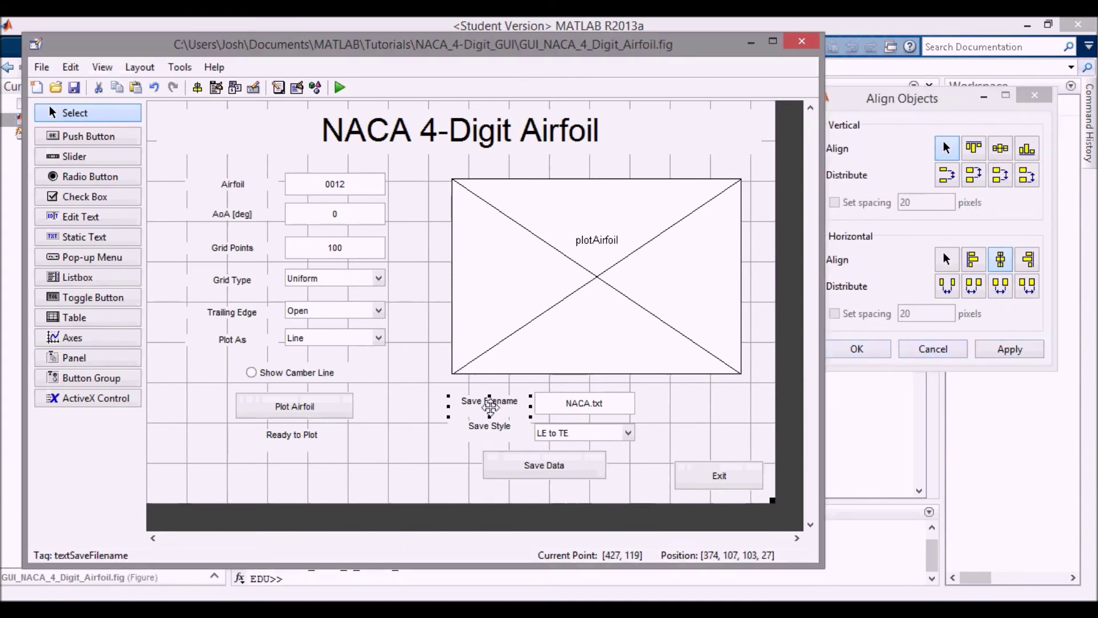
click(487, 426)
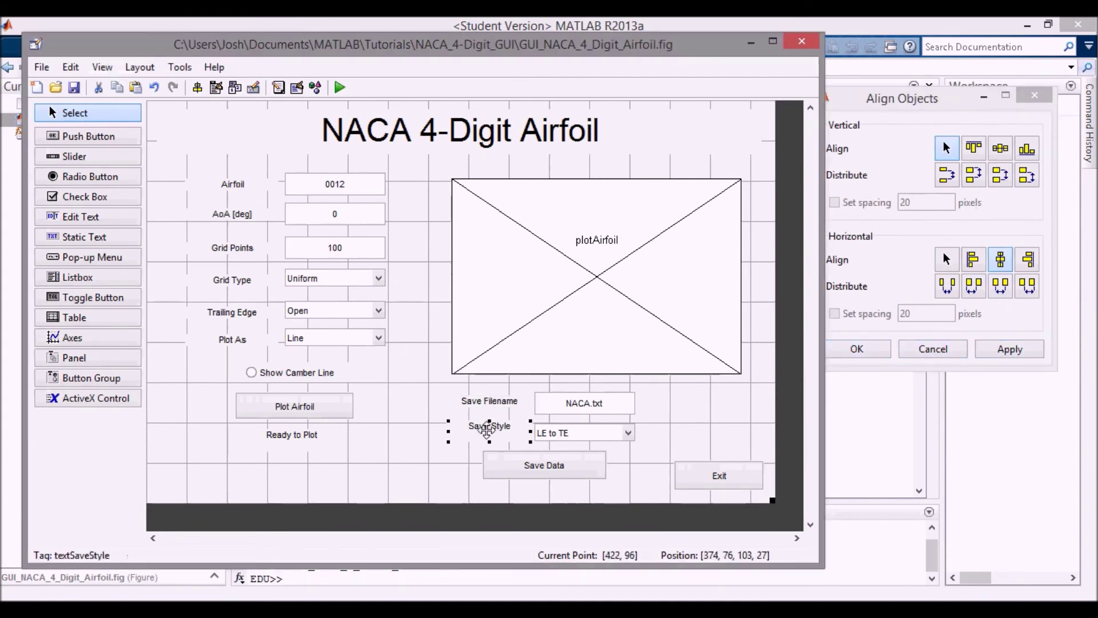
Step: Vertically centre Save Filename with NACA.txt and Save Style with the LE to TE list
click(490, 401)
shift+click(549, 403)
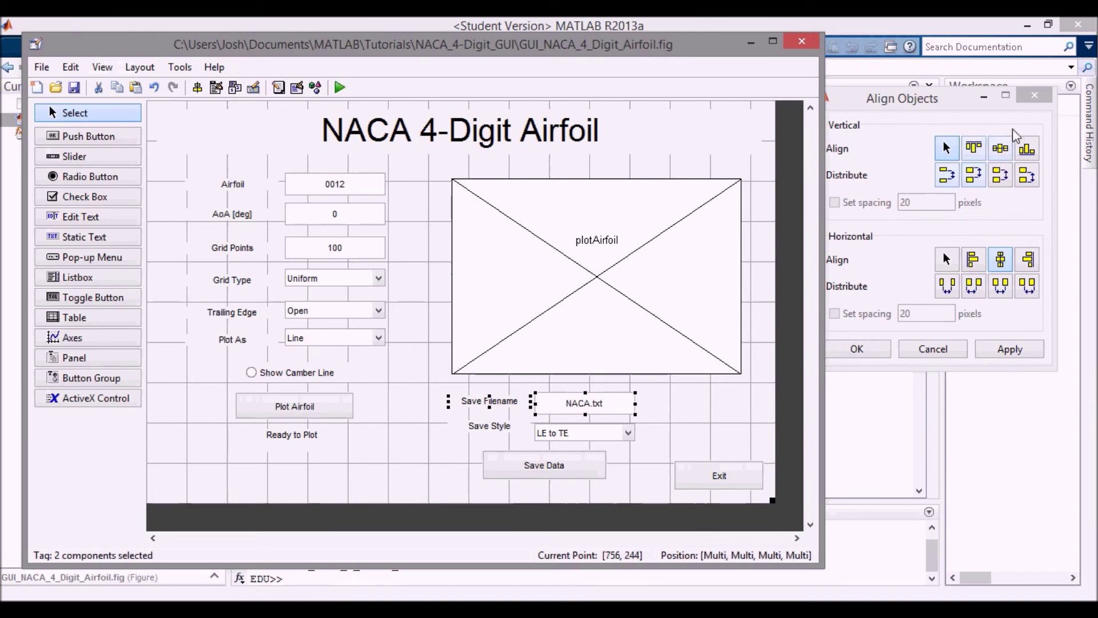
click(1001, 149)
click(1010, 349)
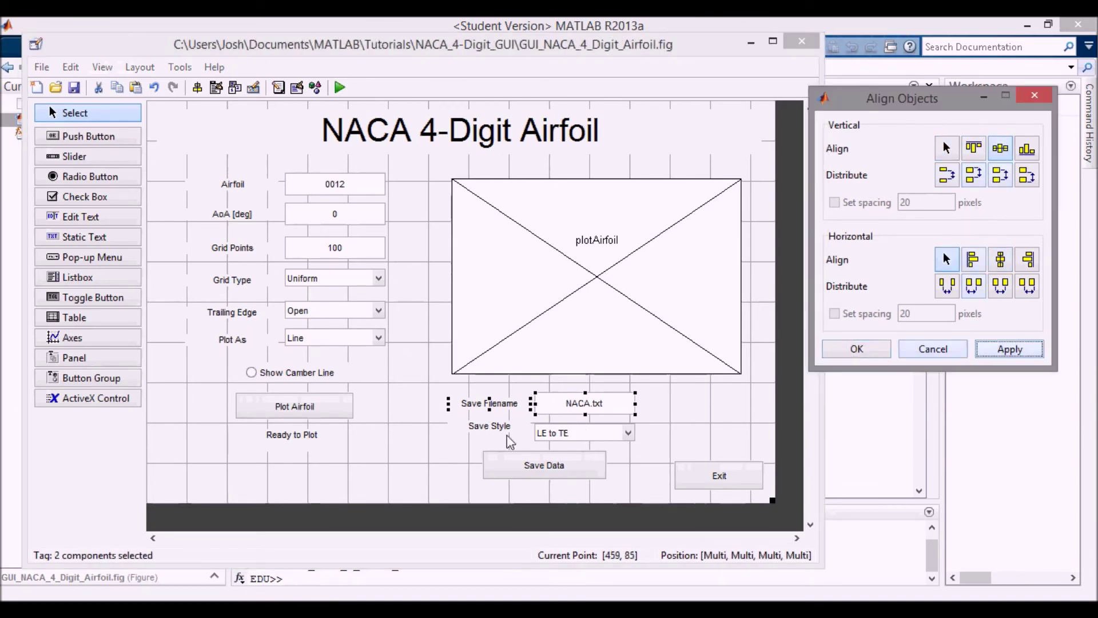
click(489, 427)
shift+click(546, 431)
click(1010, 349)
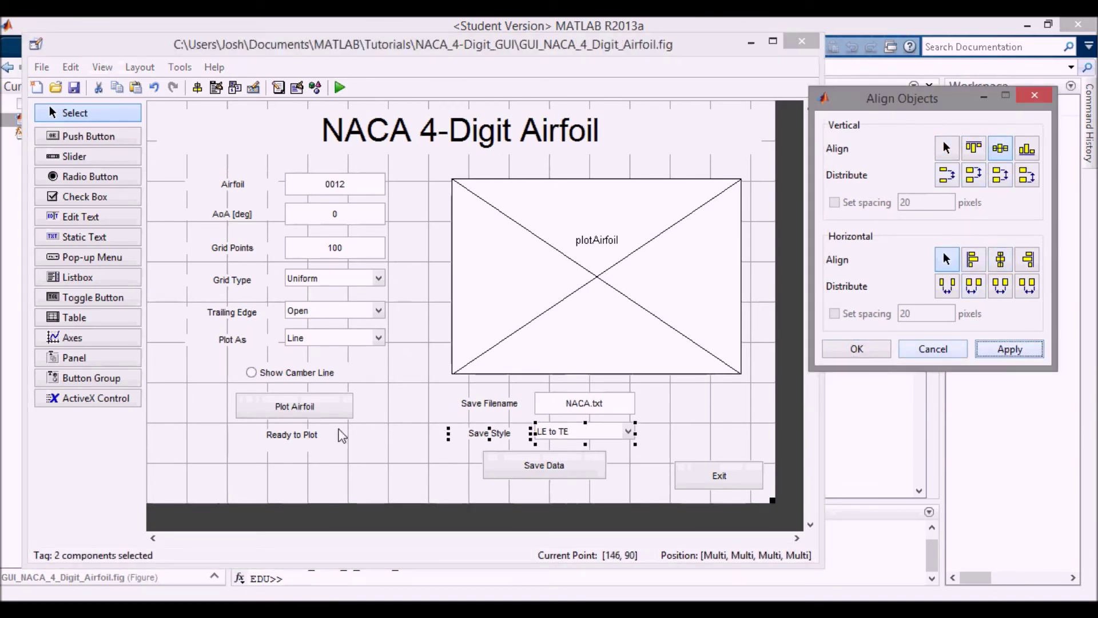
click(581, 441)
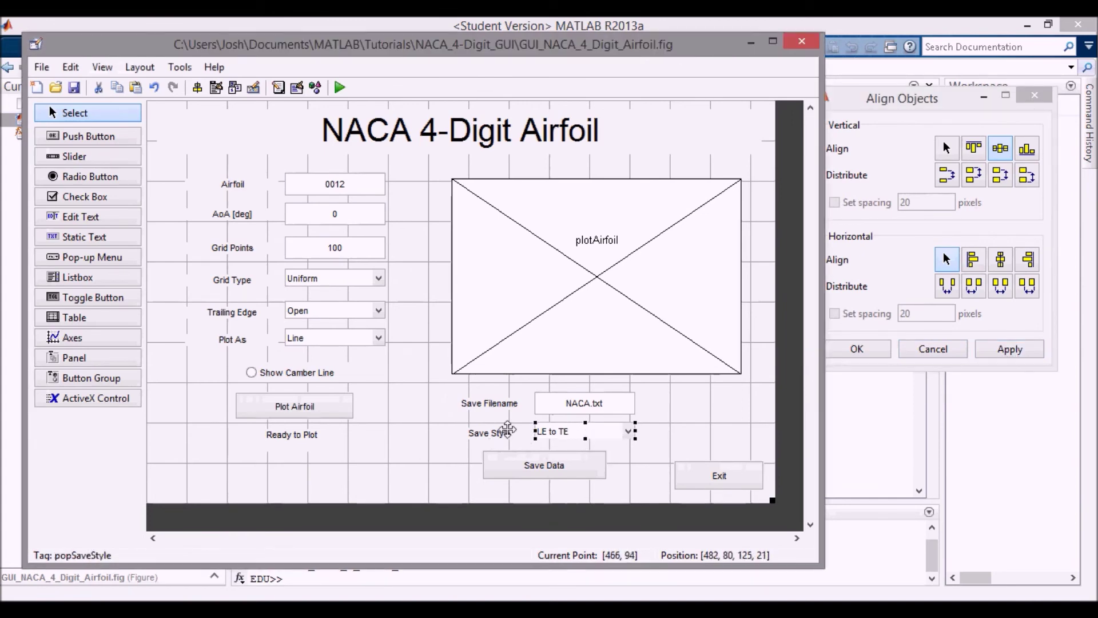
click(490, 431)
shift+click(550, 433)
click(1024, 350)
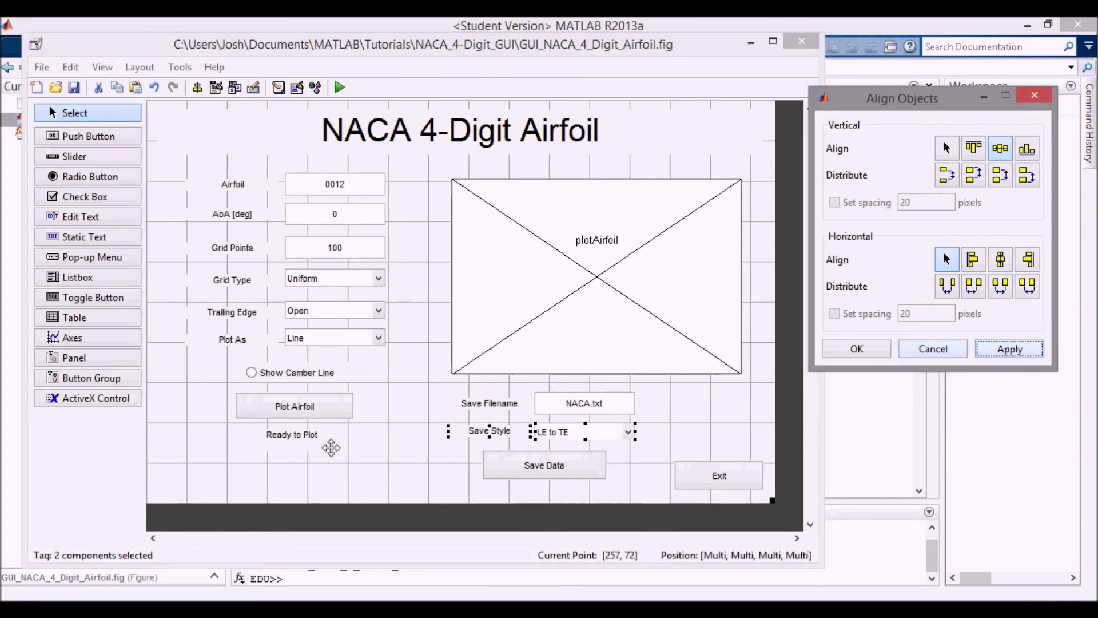
drag(332, 448, 317, 378)
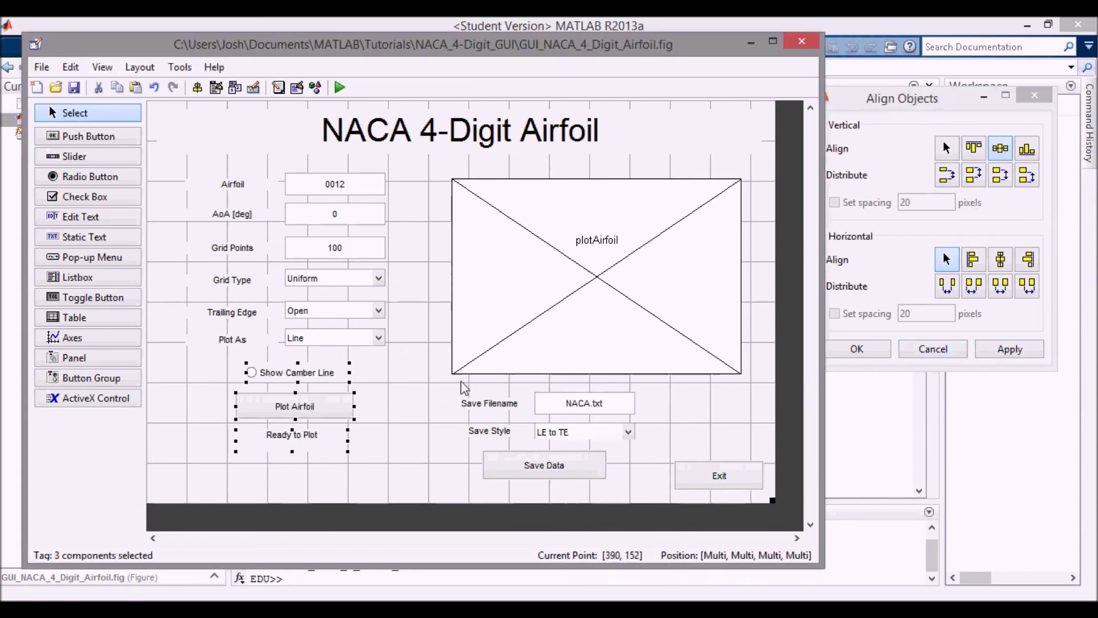
Step: Centre Show Camber Line, Plot Airfoil and Ready to Plot horizontally on one column, then deselect
click(947, 148)
click(1001, 259)
click(991, 350)
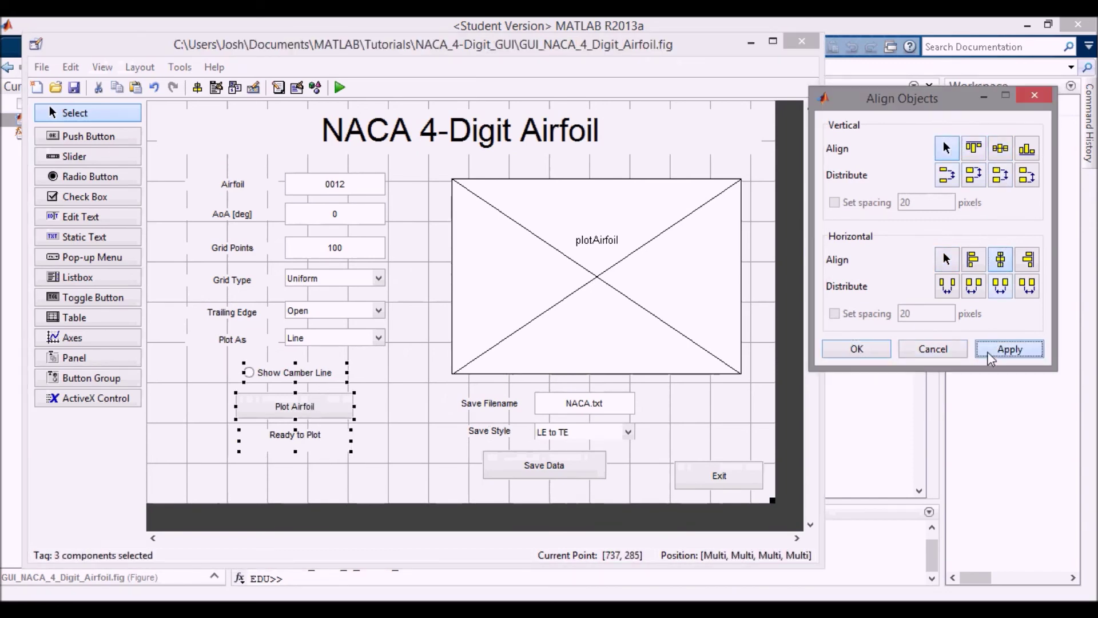
click(856, 349)
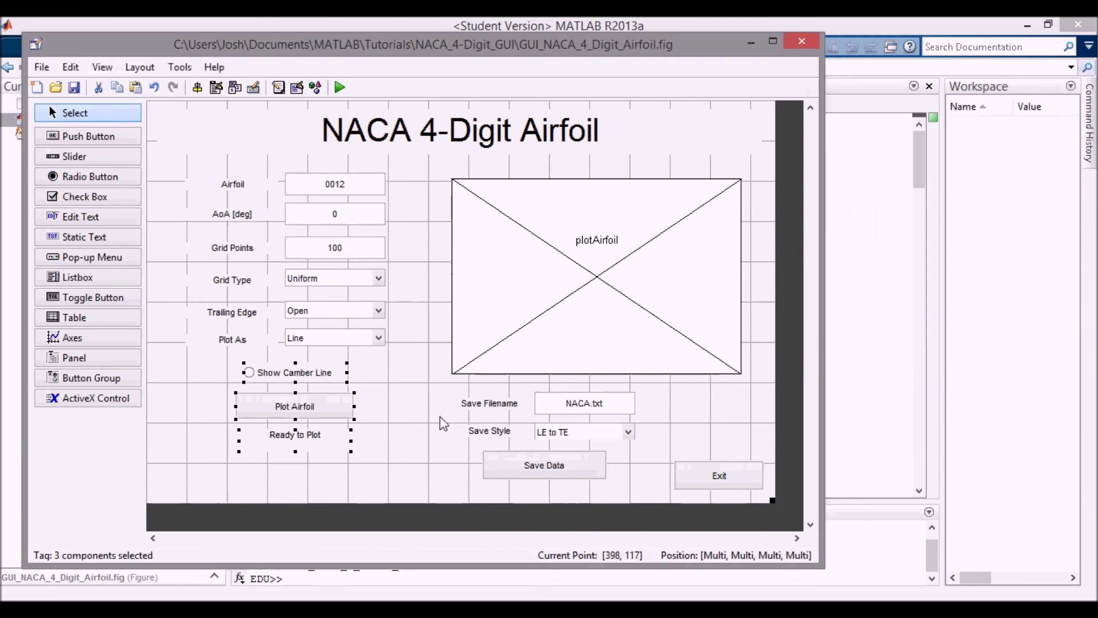
click(441, 418)
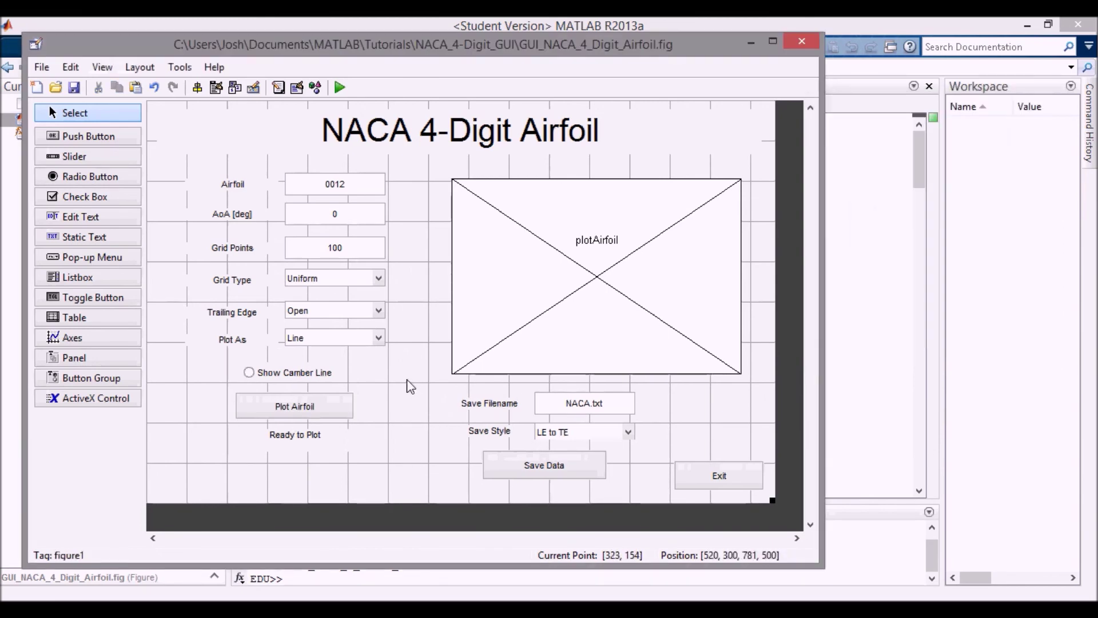
Step: Save and run the airfoil GUI with Ctrl+T, move its window aside, then close it
key(ctrl+t)
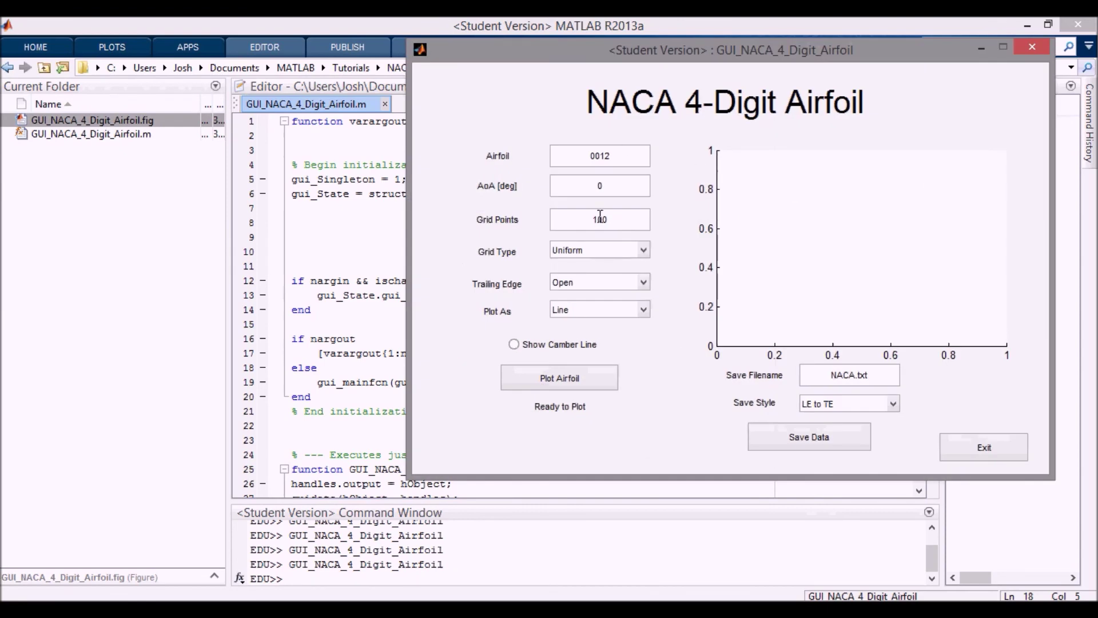
drag(890, 43, 825, 40)
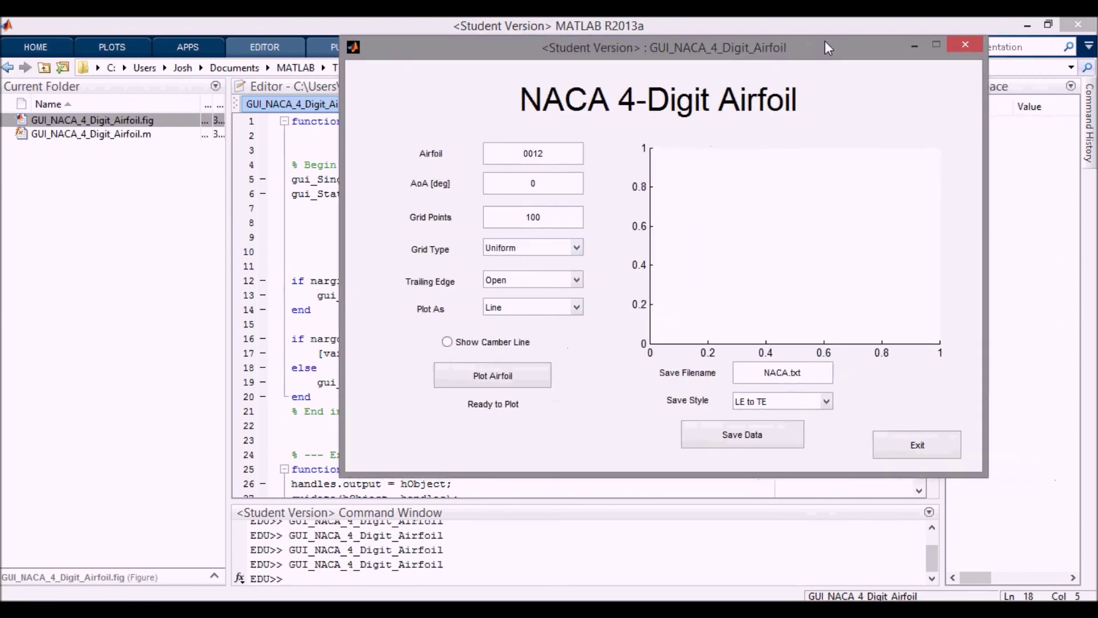
click(955, 41)
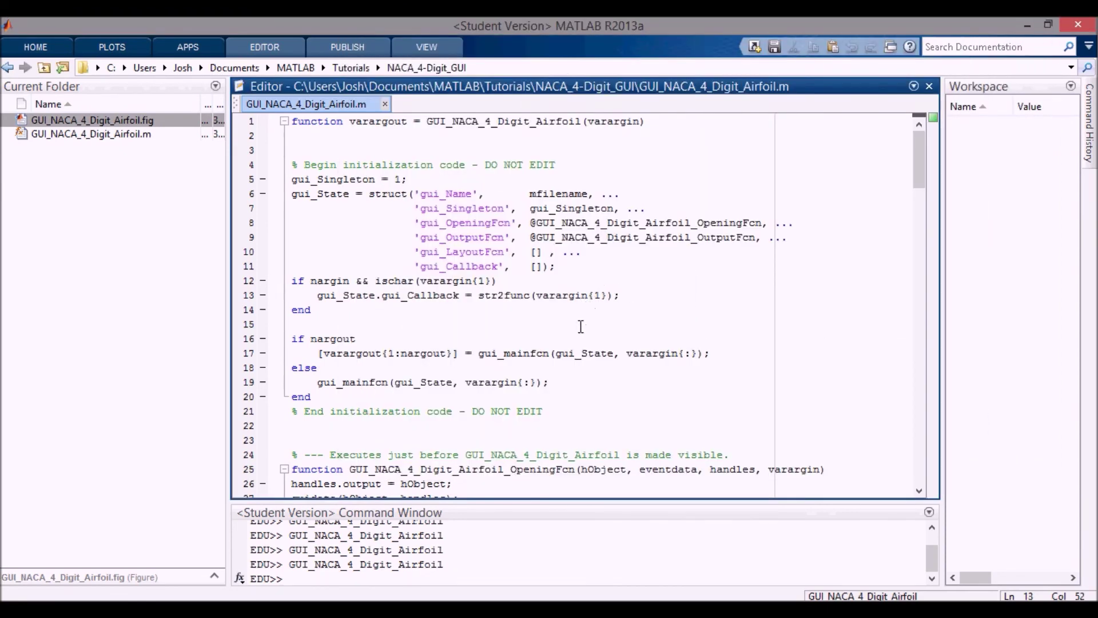